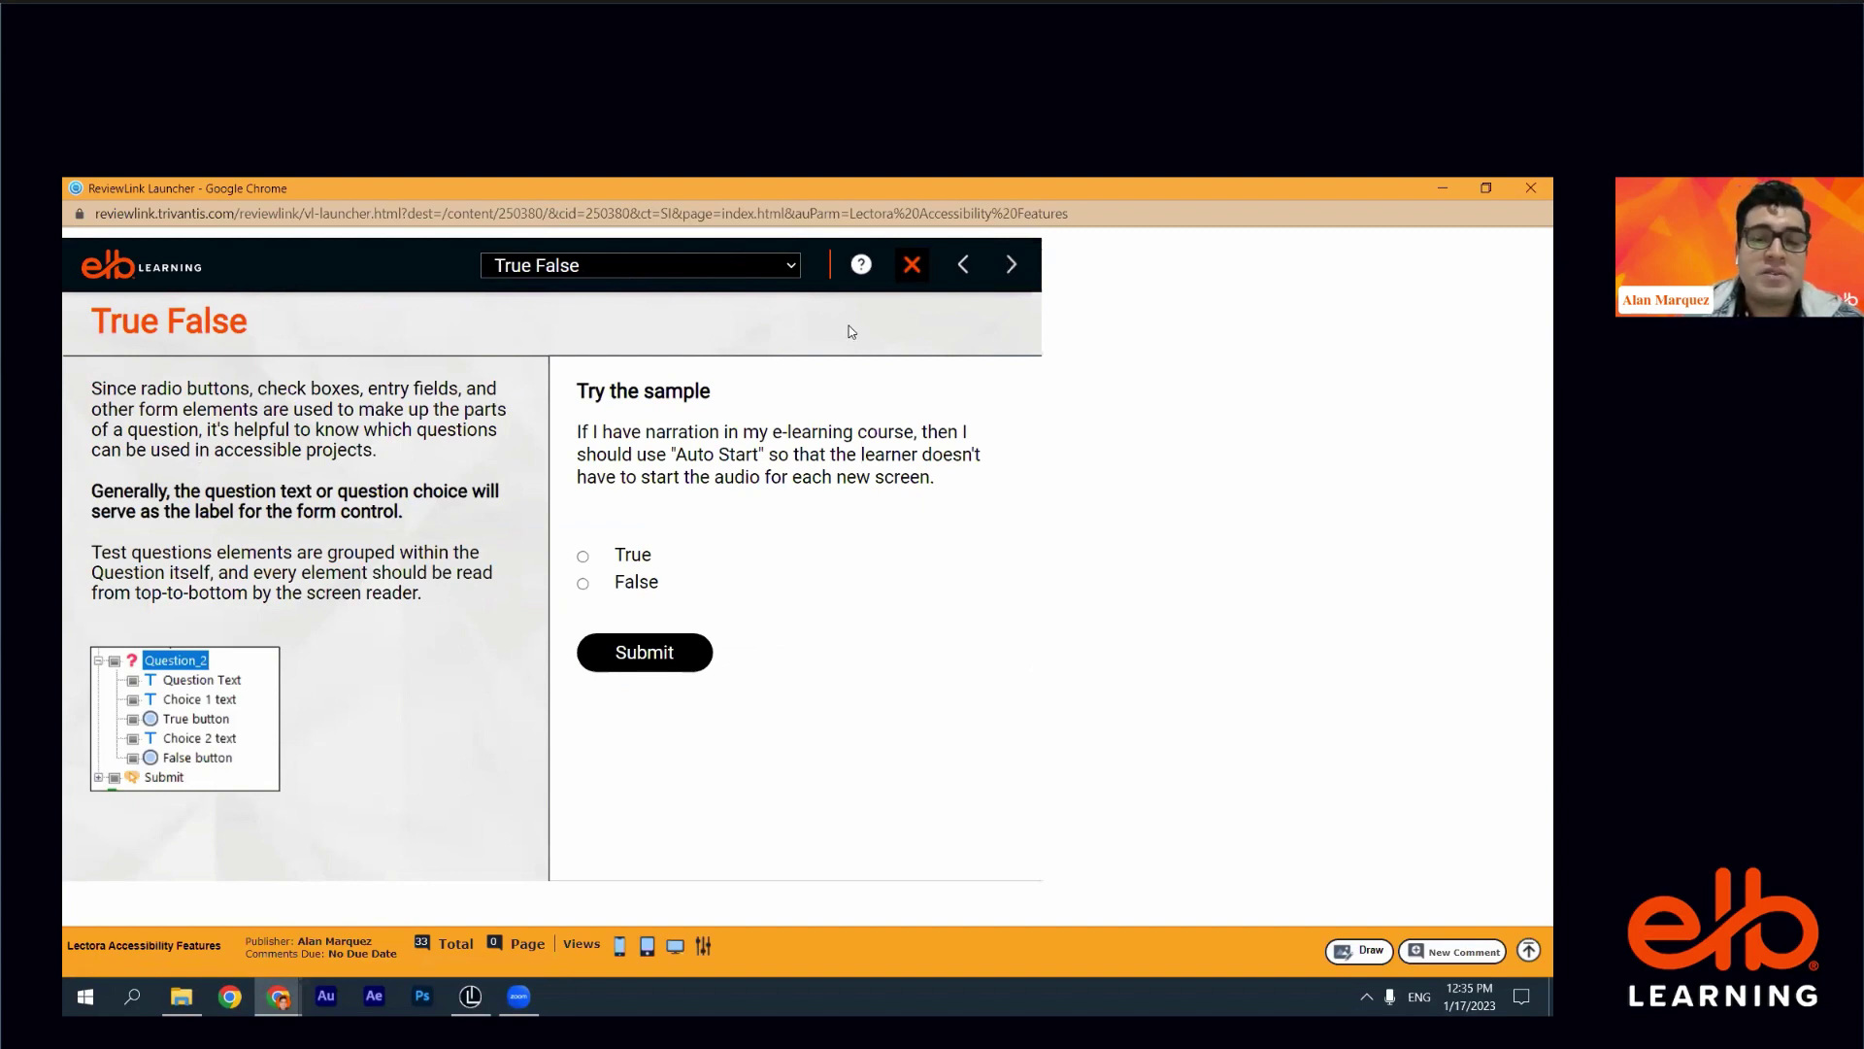
# - Answer True to the True False sample question, submit it, dismiss the feedback and advance to the Multiple Choice page
pyautogui.click(649, 556)
pyautogui.click(666, 674)
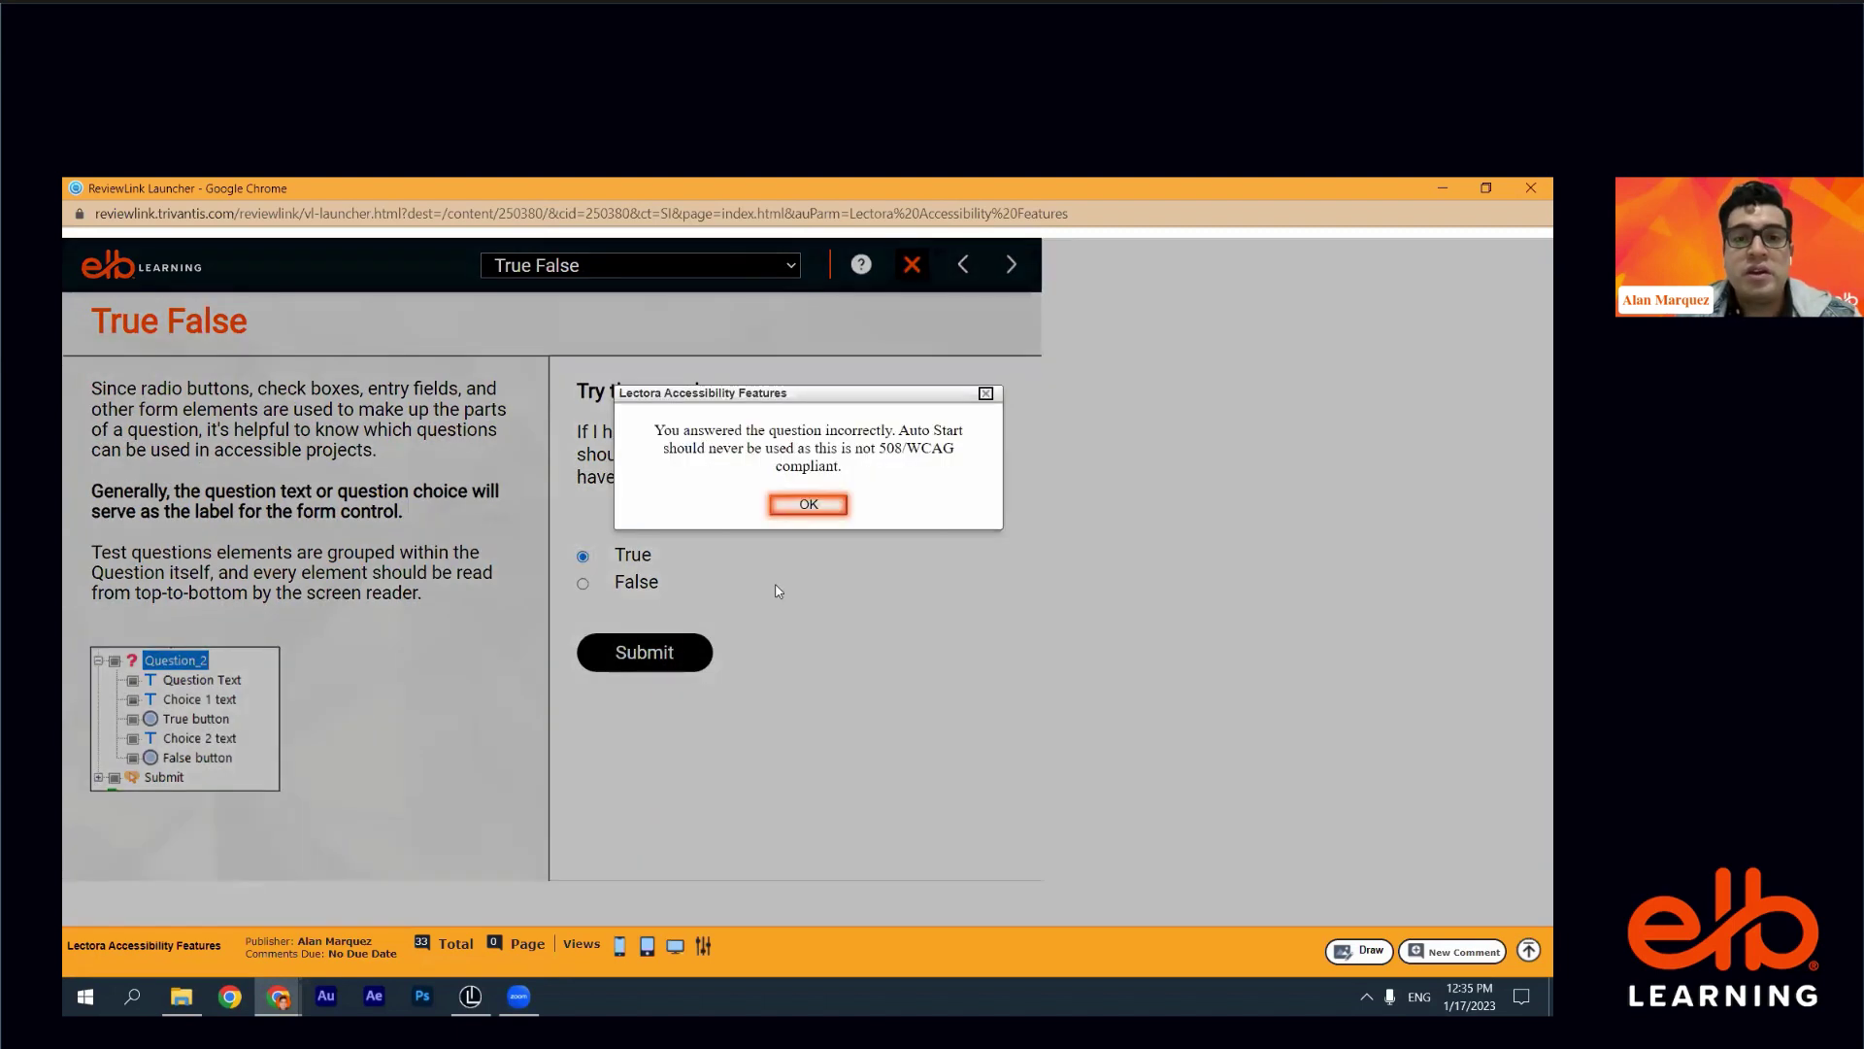
pyautogui.click(832, 506)
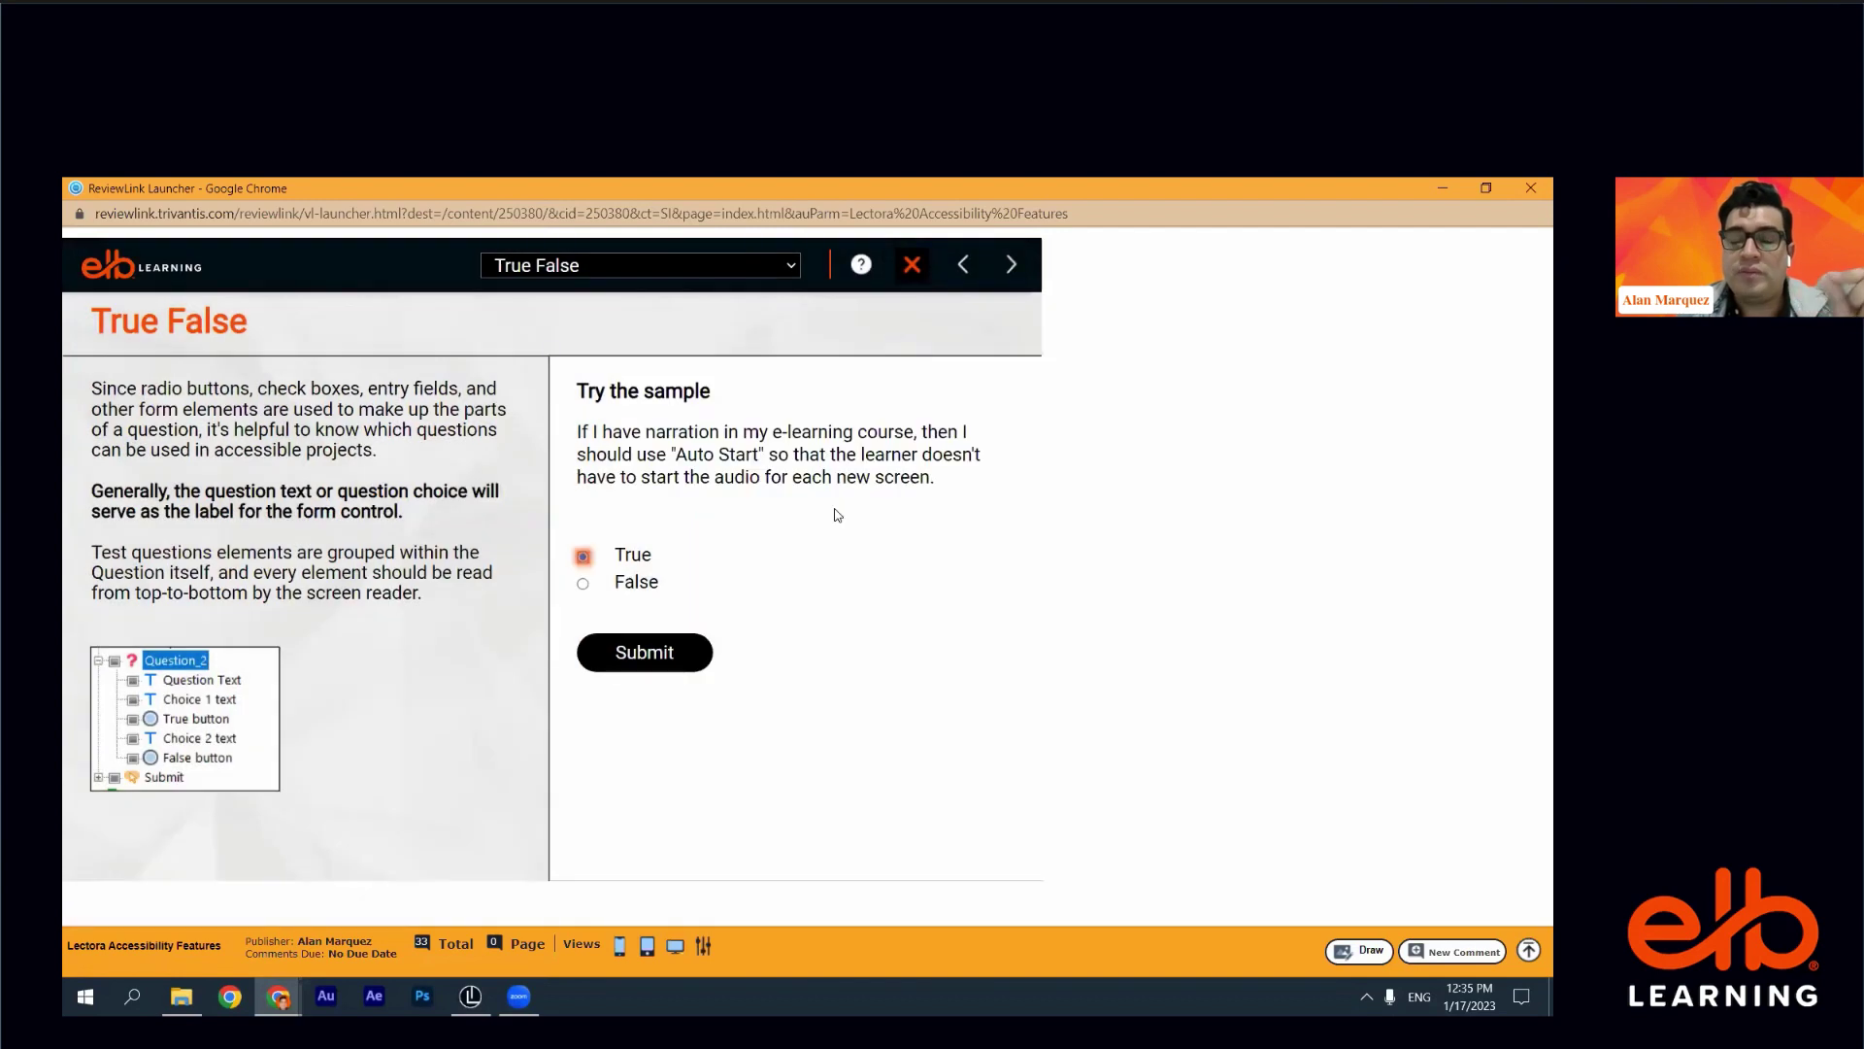
pyautogui.click(1014, 264)
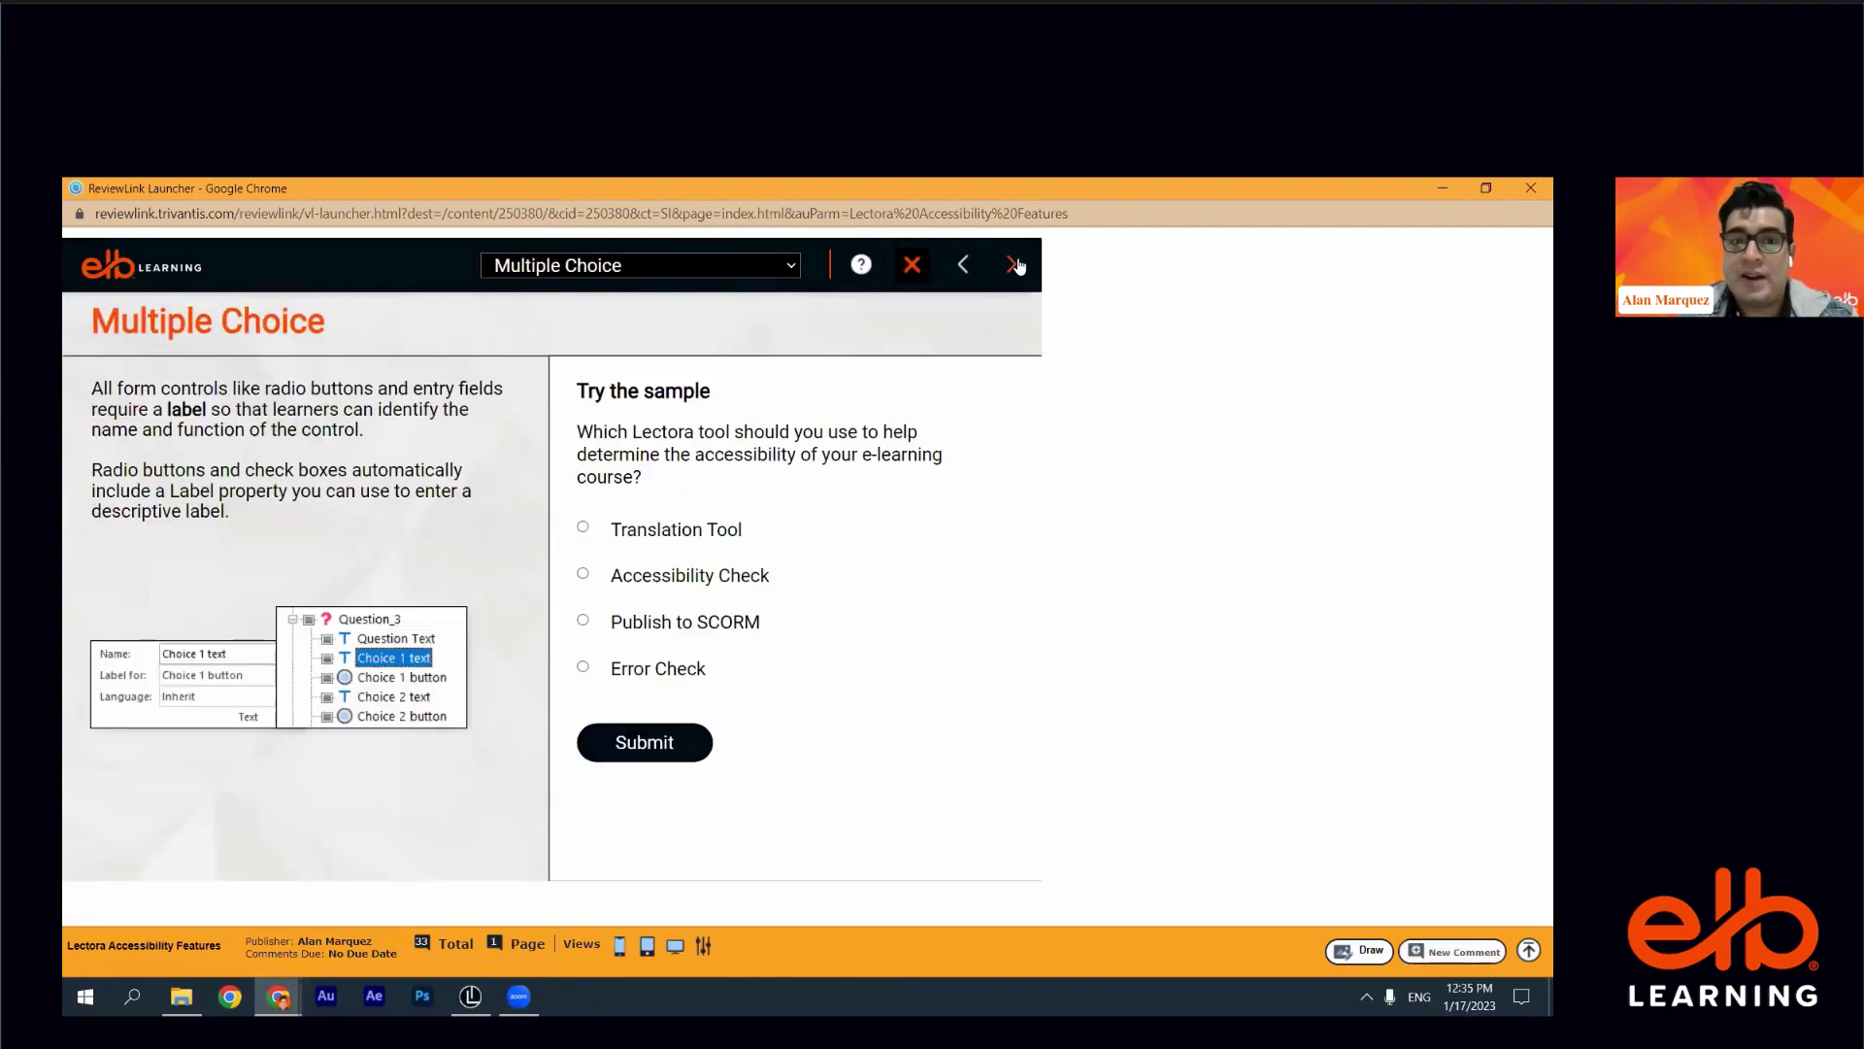
# - Answer the Multiple Choice sample with Accessibility Check, submit it, dismiss the feedback and advance to the Multiple Response page
pyautogui.click(720, 532)
pyautogui.click(720, 577)
pyautogui.click(692, 740)
pyautogui.click(810, 504)
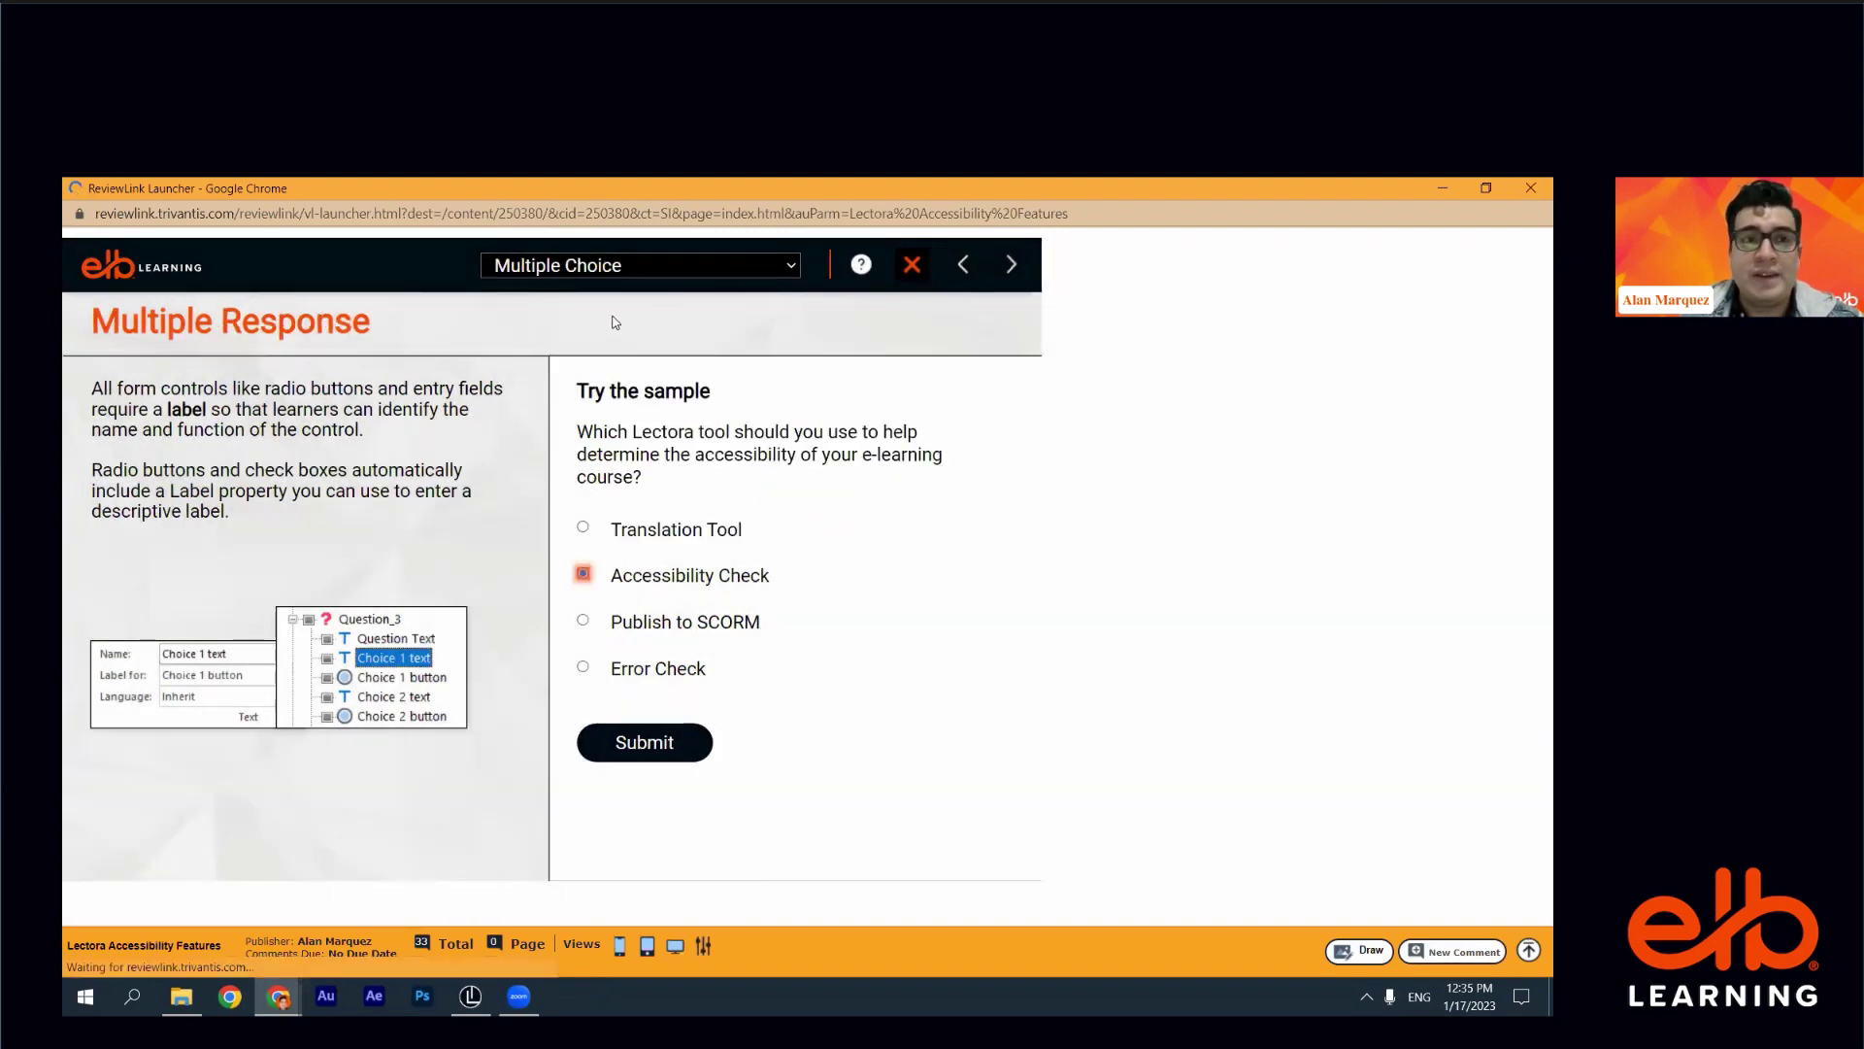
# - Select Lectora Accessibility Check tool and Section 508 checklists for web and multi-media, submit the Multiple Response answer and move on
pyautogui.click(643, 536)
pyautogui.click(639, 522)
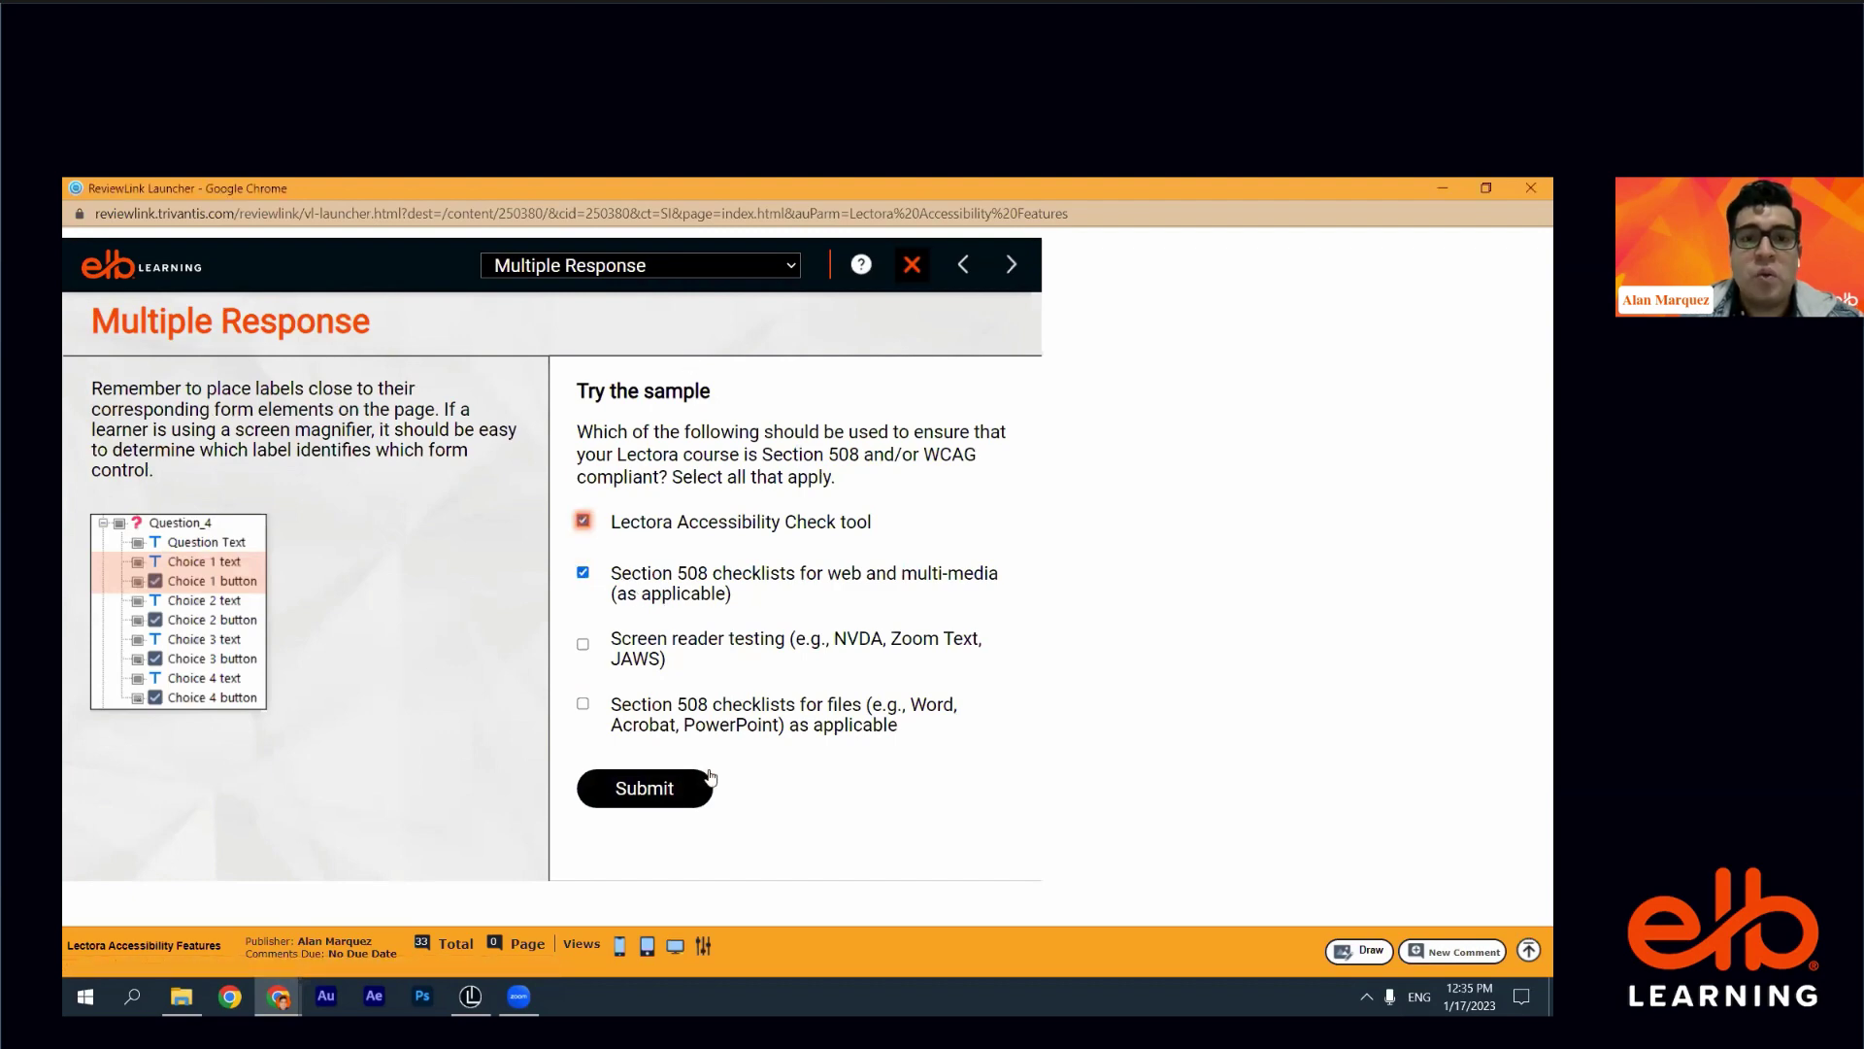
pyautogui.click(707, 787)
pyautogui.press('Return')
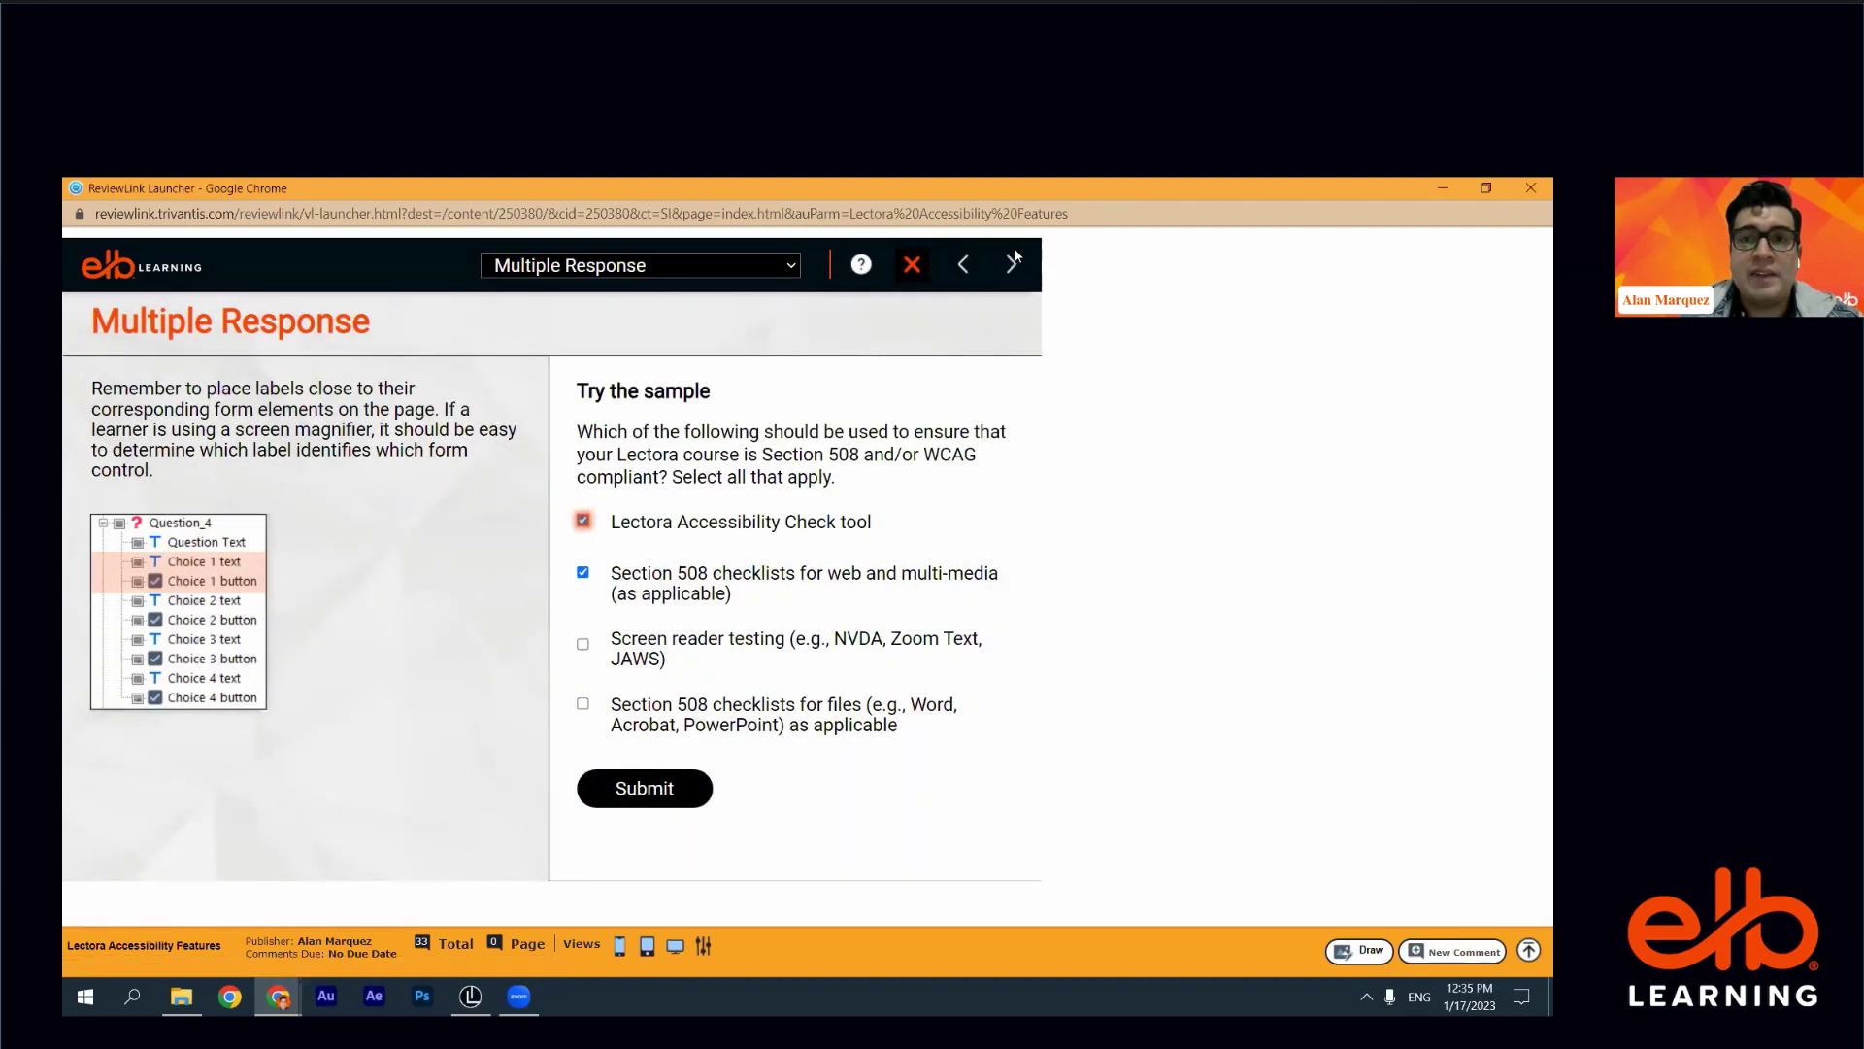
pyautogui.click(1013, 264)
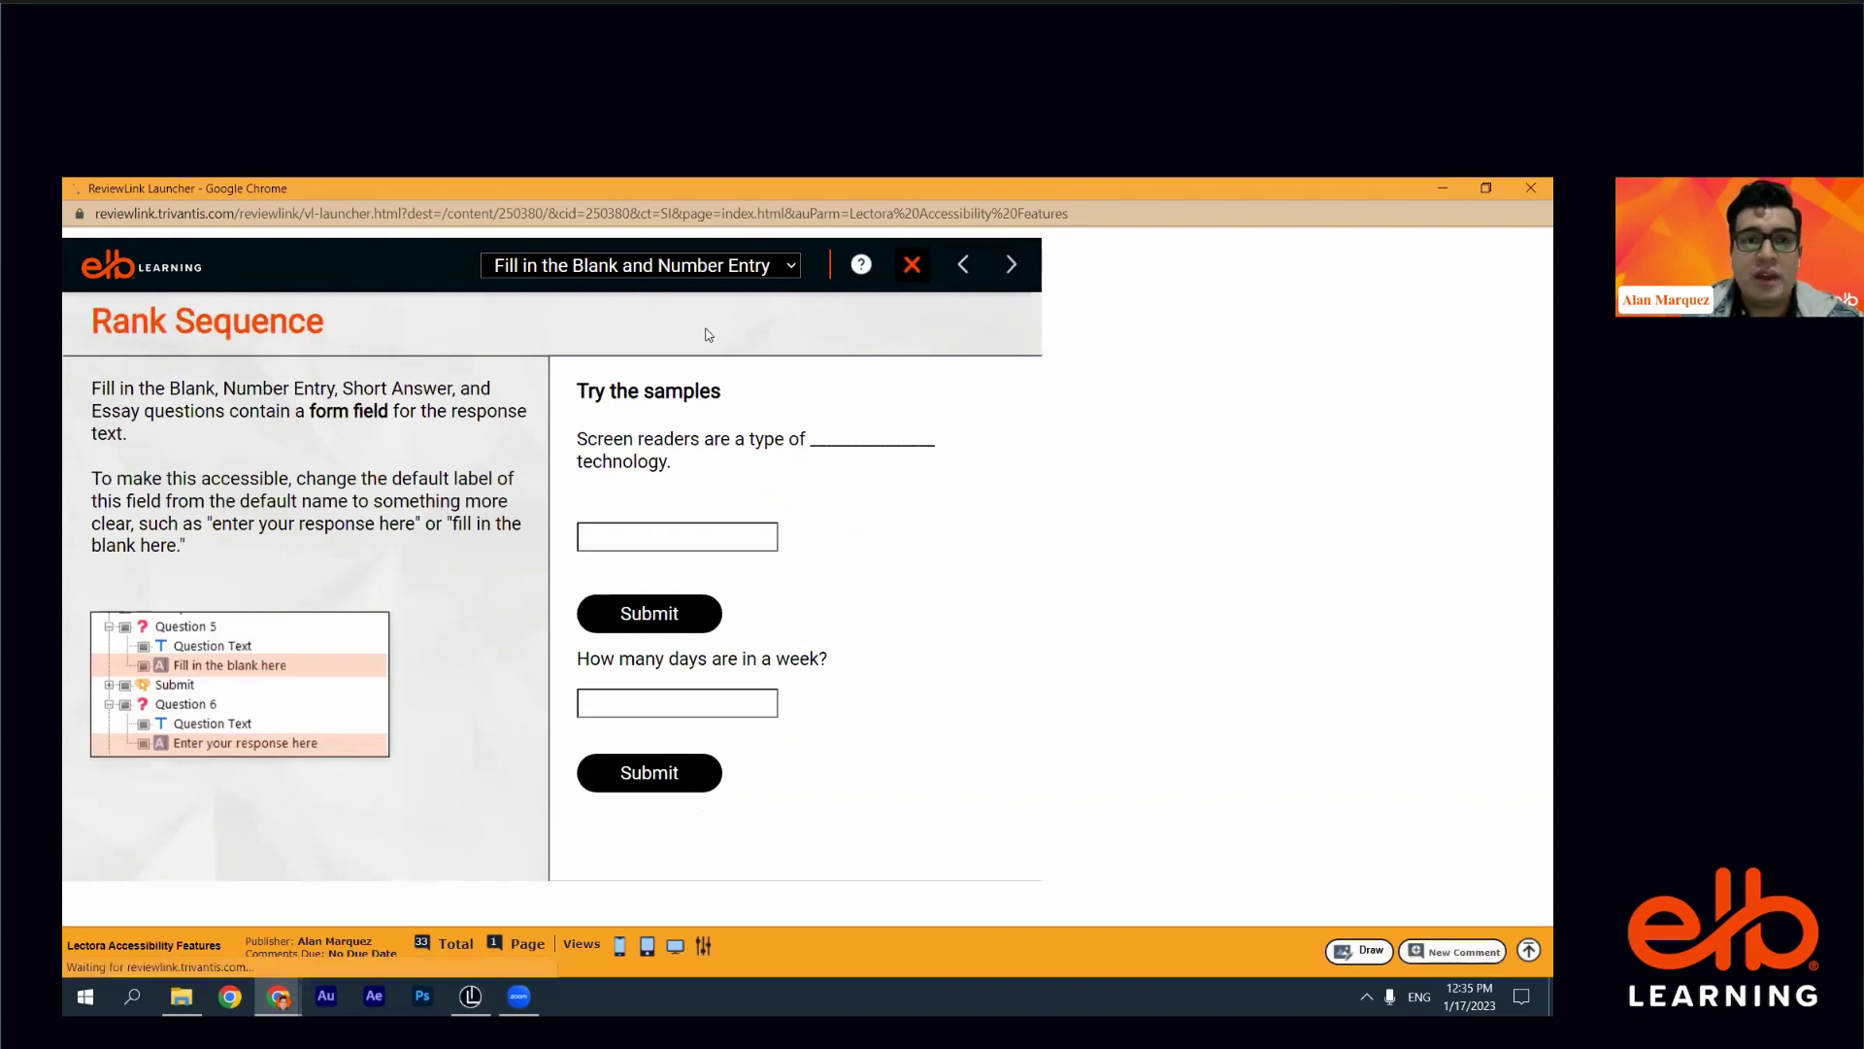
# - Skip ahead to the Question Feedback page, answer its sample question True, and submit the test
pyautogui.press('Return')
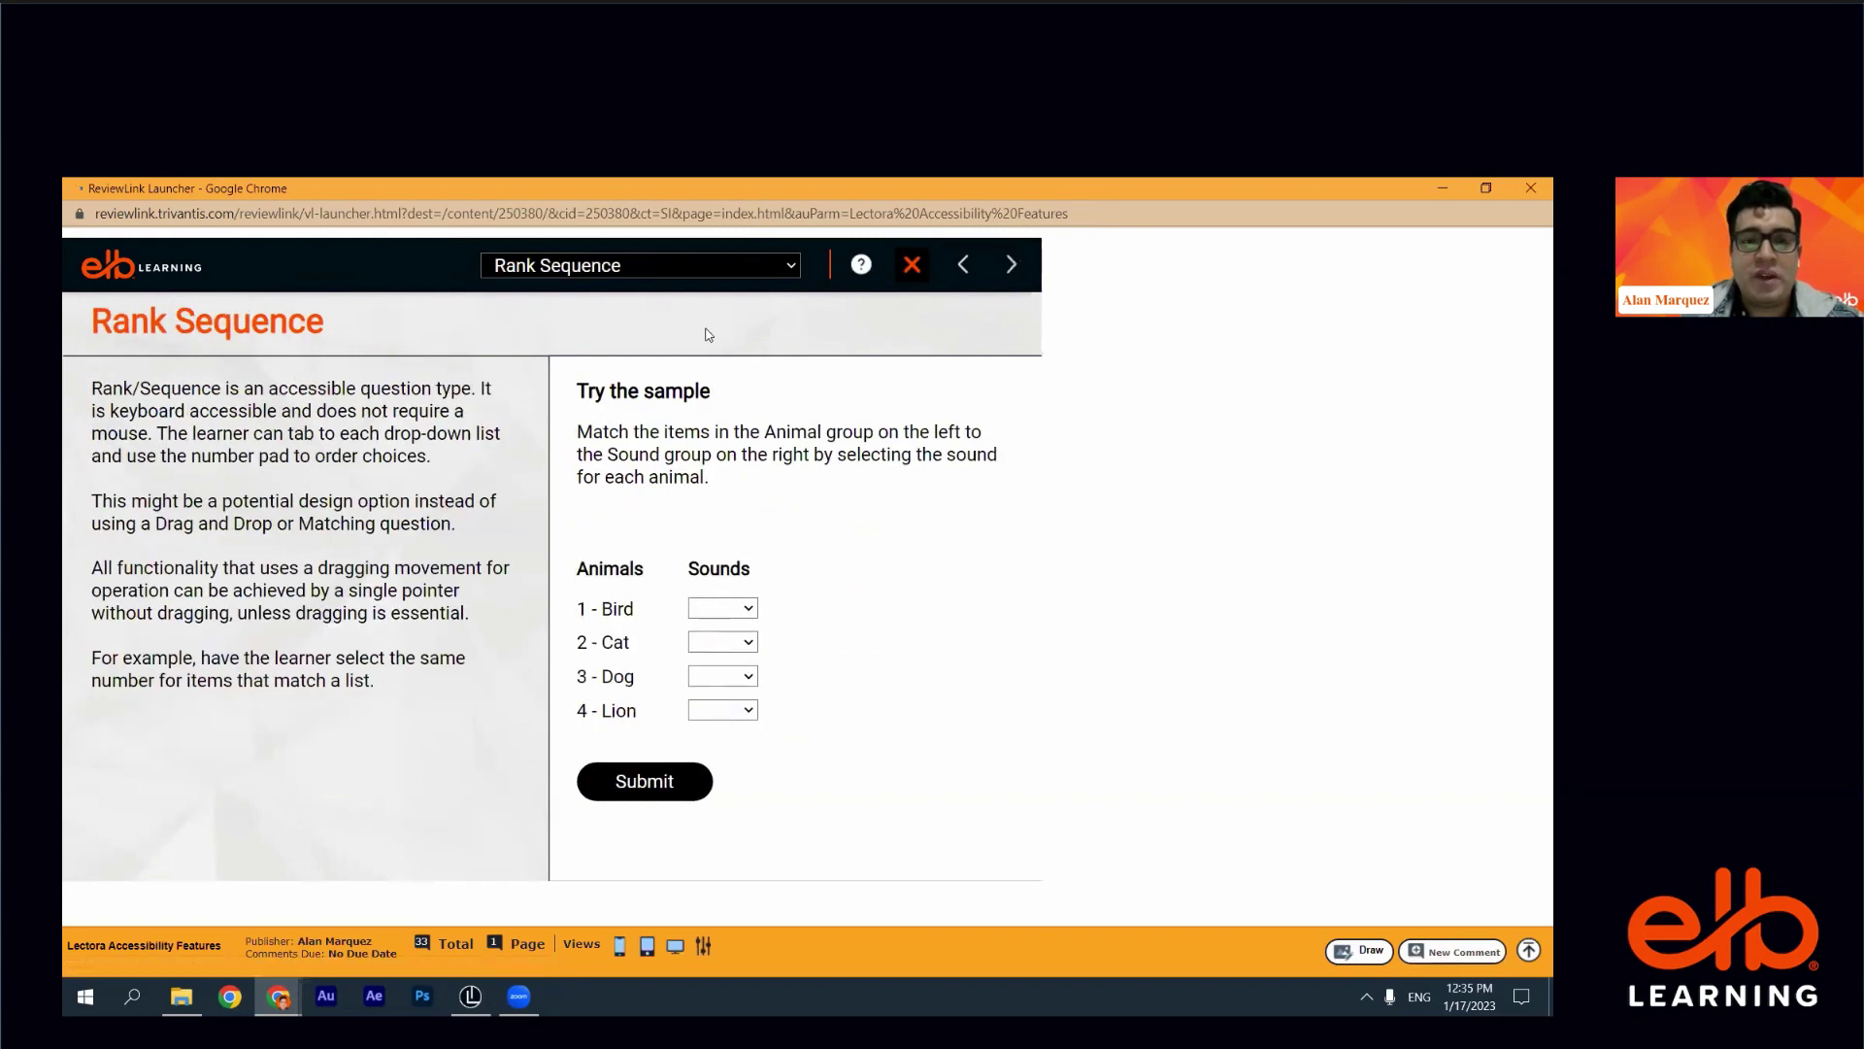
pyautogui.click(582, 530)
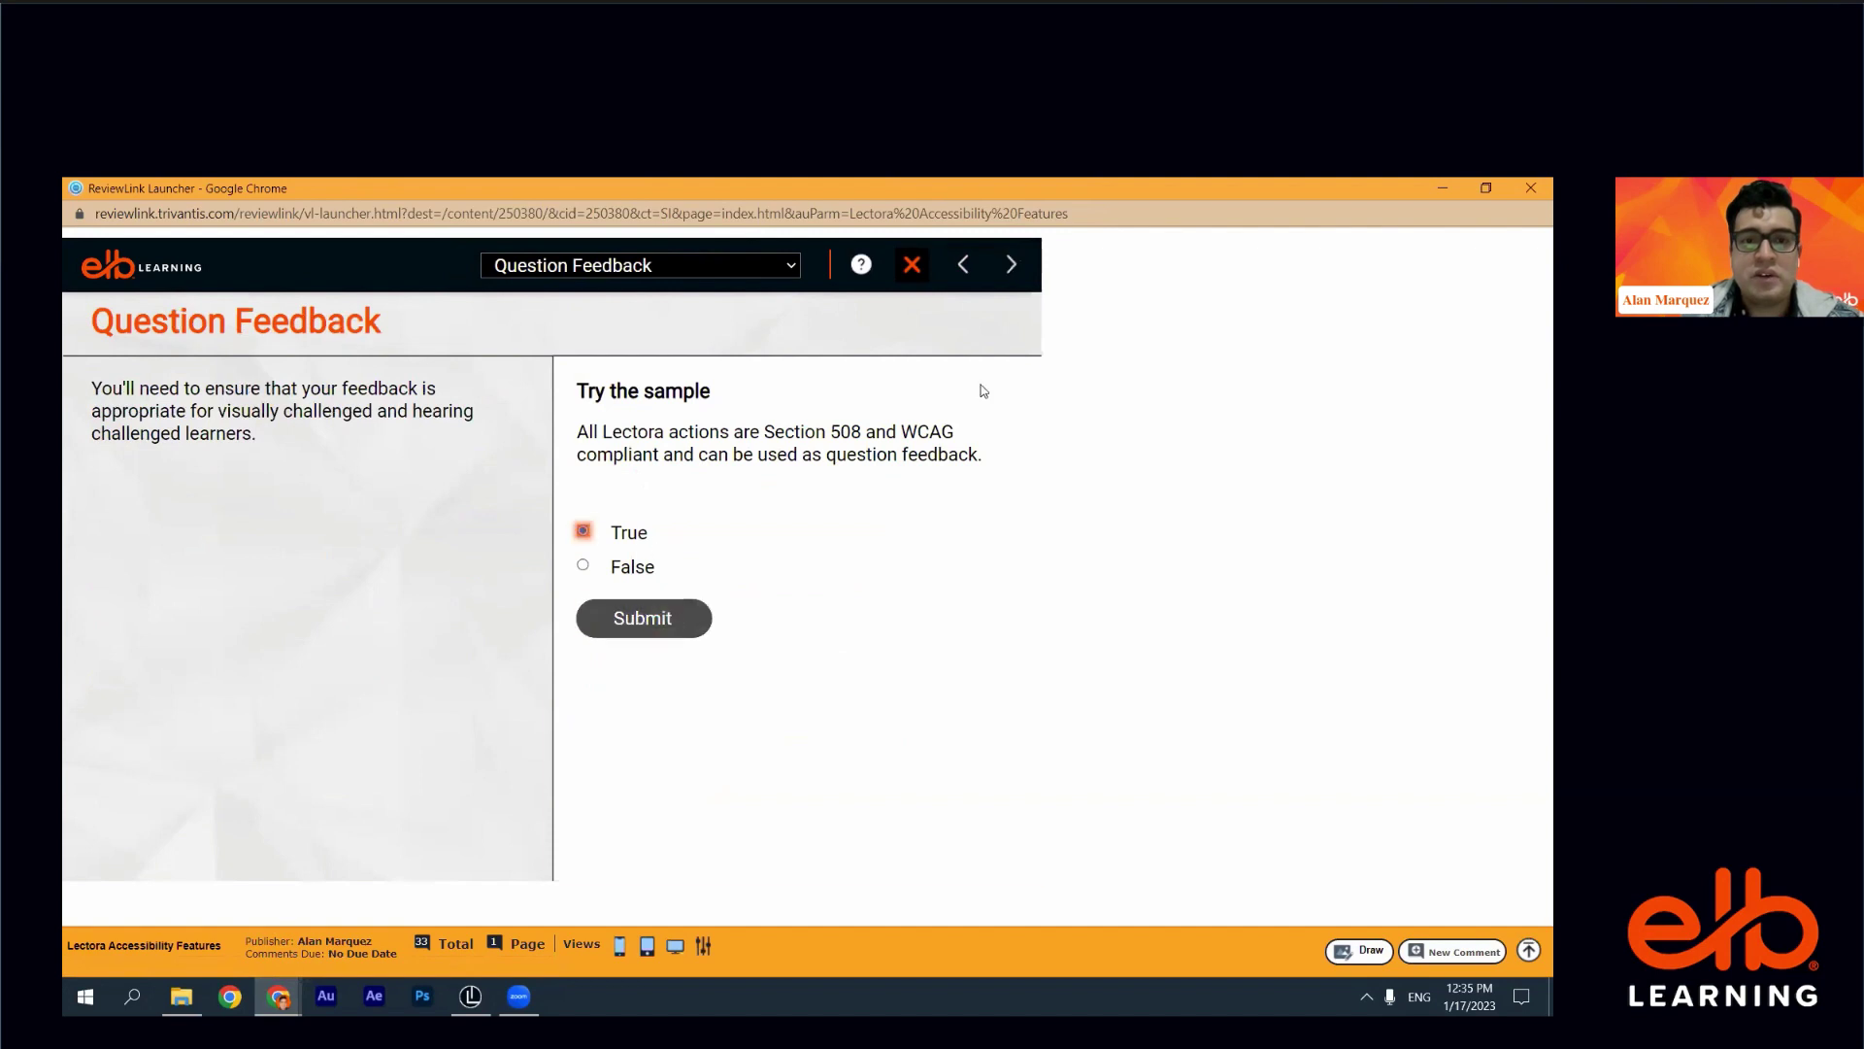
pyautogui.click(676, 616)
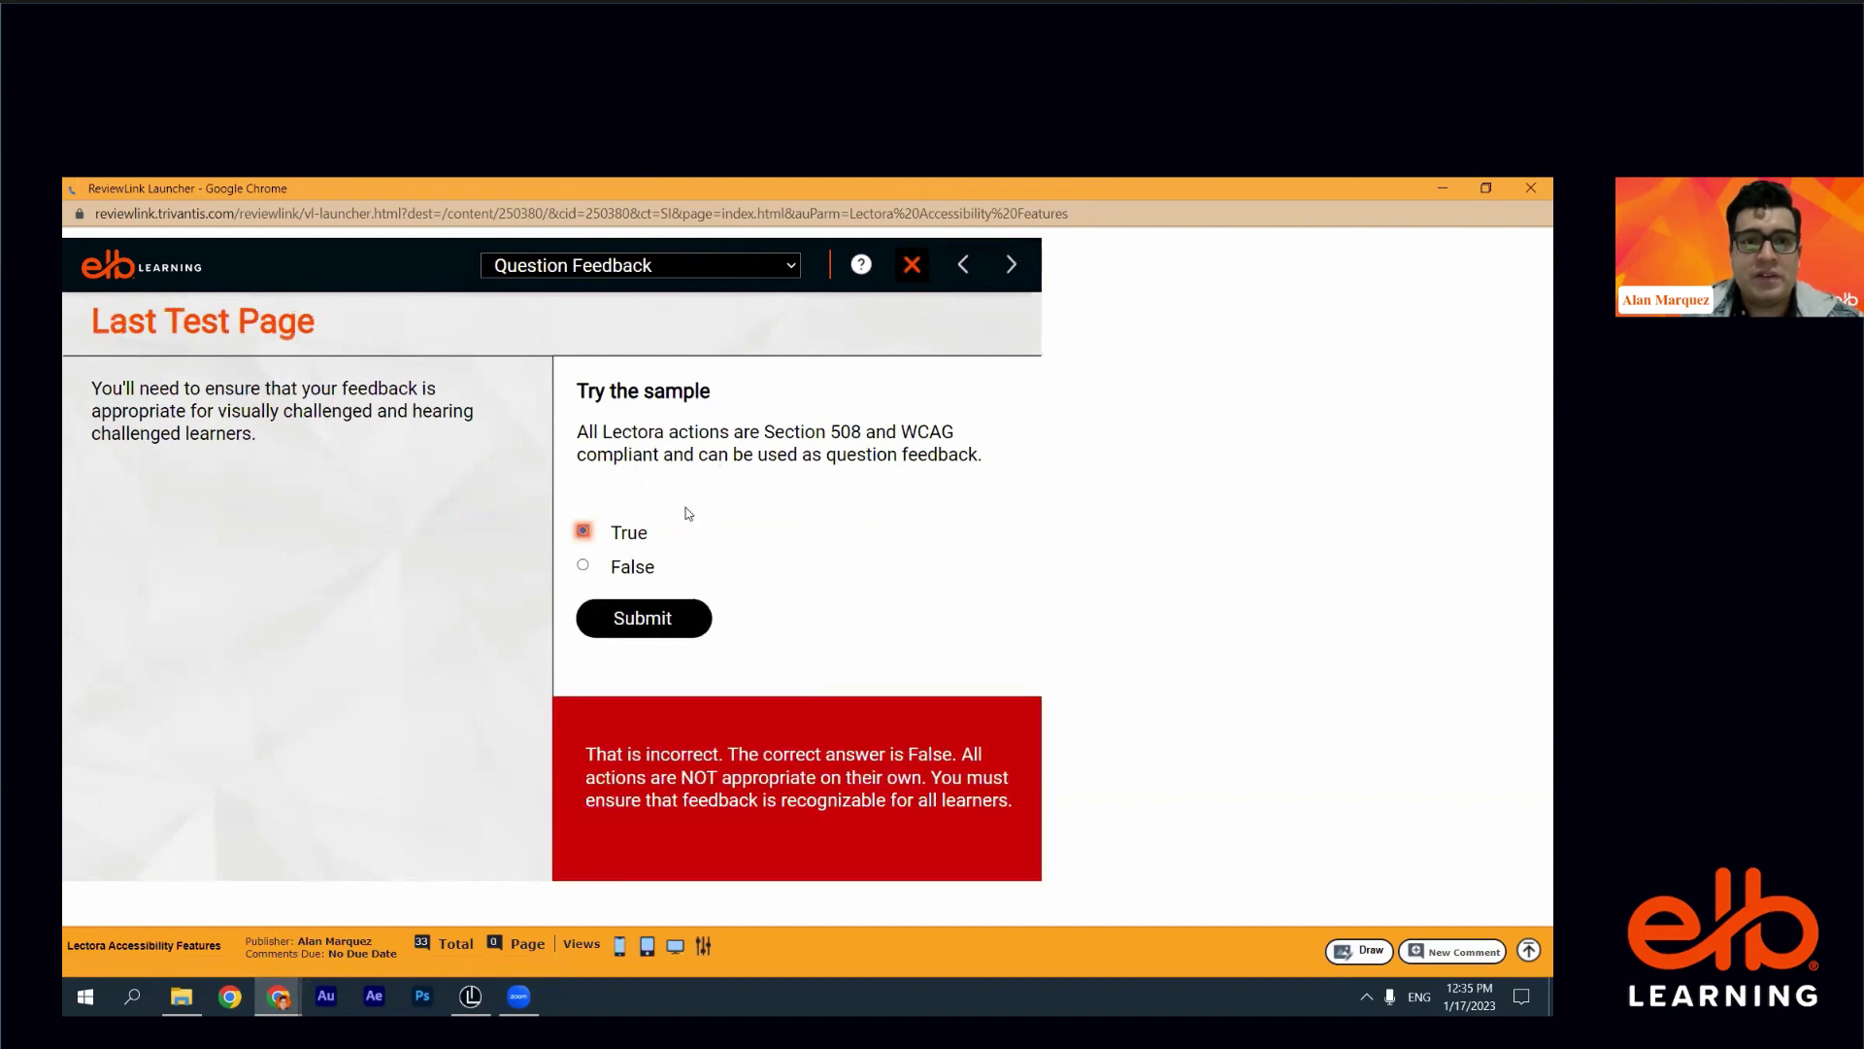
pyautogui.click(808, 580)
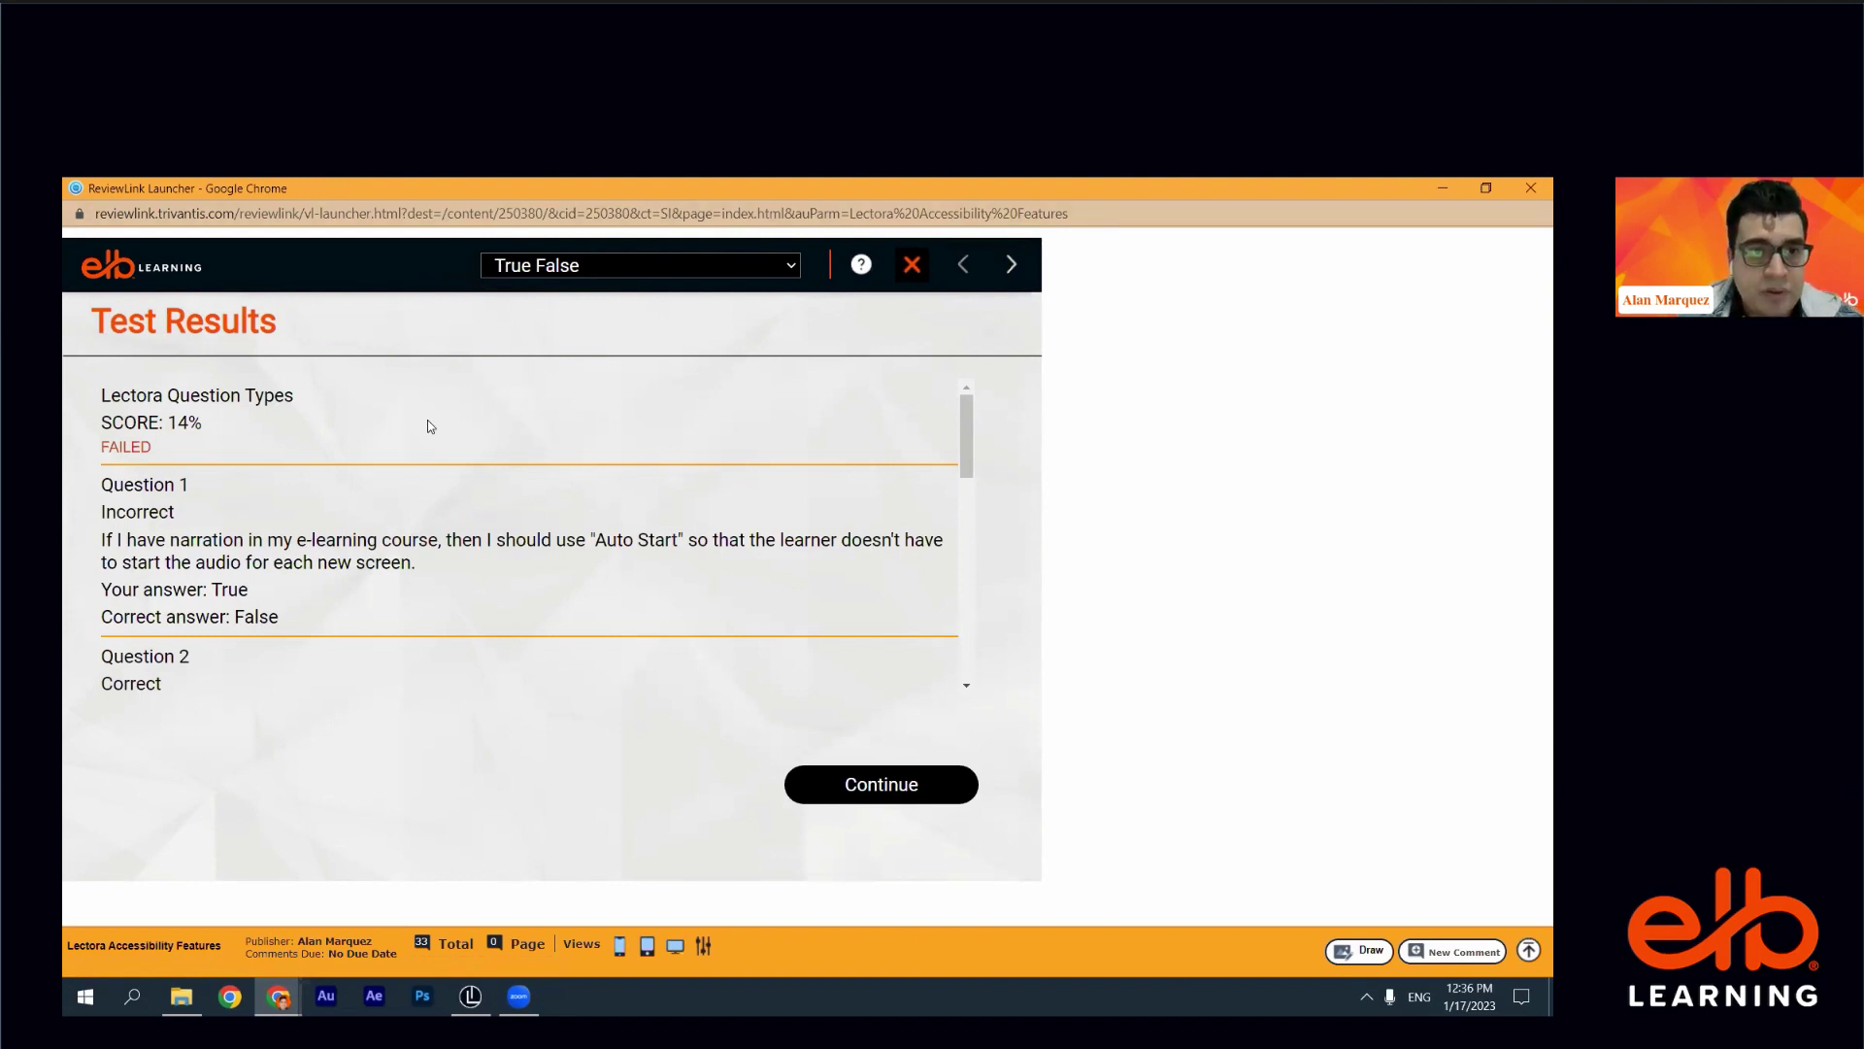
# - Review the test results and continue through the course to the page on how to use the accessibility checker
pyautogui.scroll(-8, 783, 583)
pyautogui.click(881, 799)
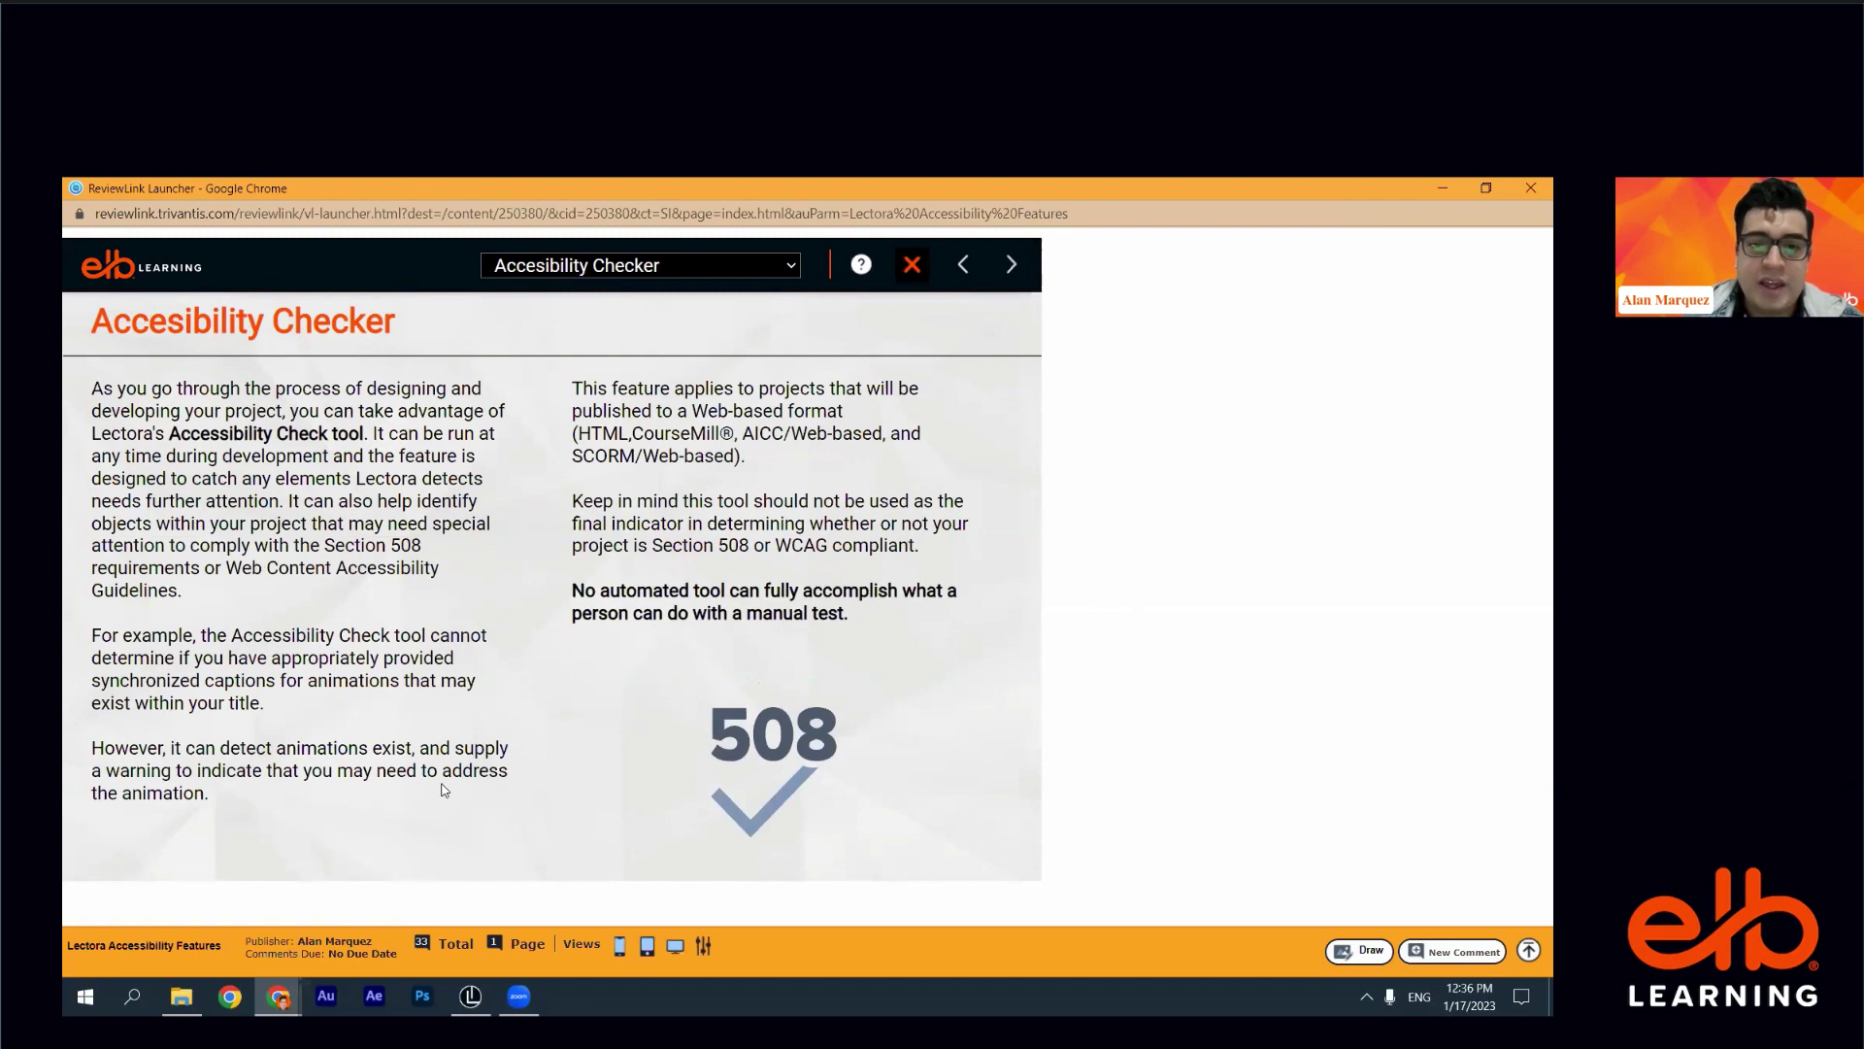
pyautogui.click(1014, 264)
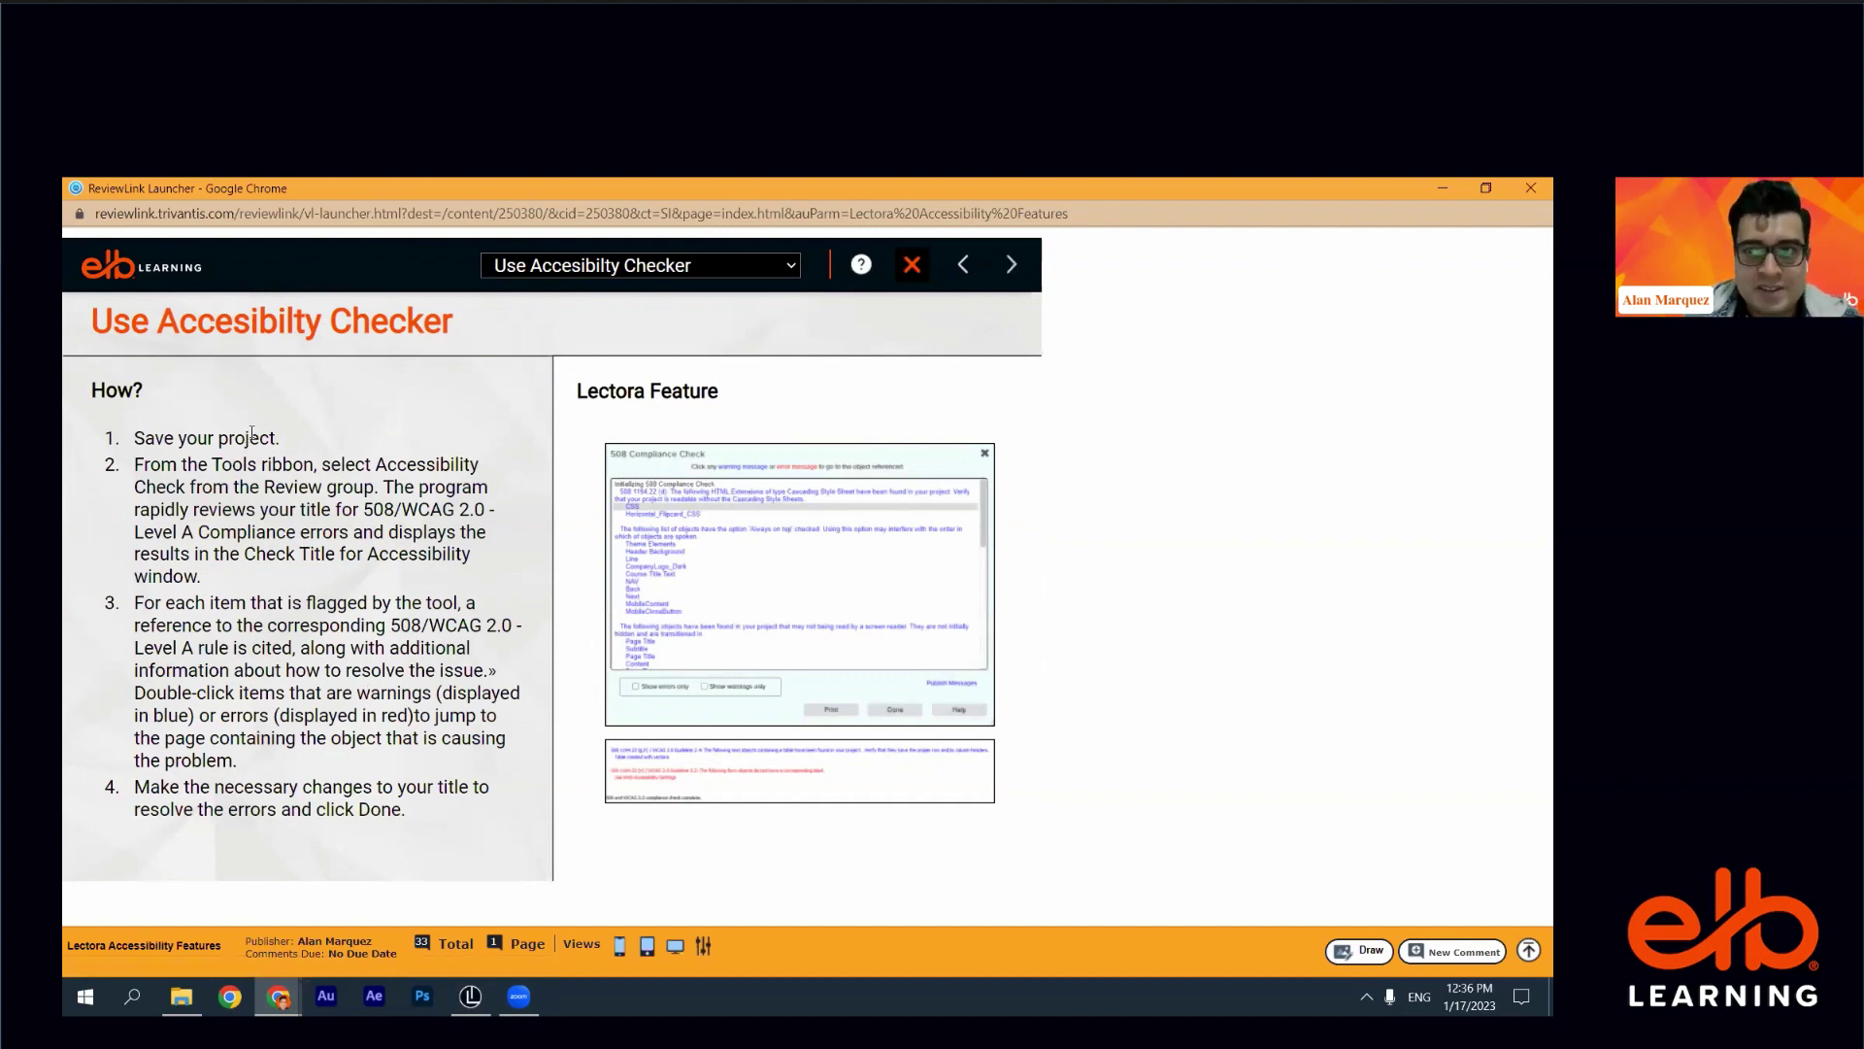
# - Switch to Lectora and run the Accessibility Check on the Lectora Accessibility Features 011723 project
pyautogui.click(471, 995)
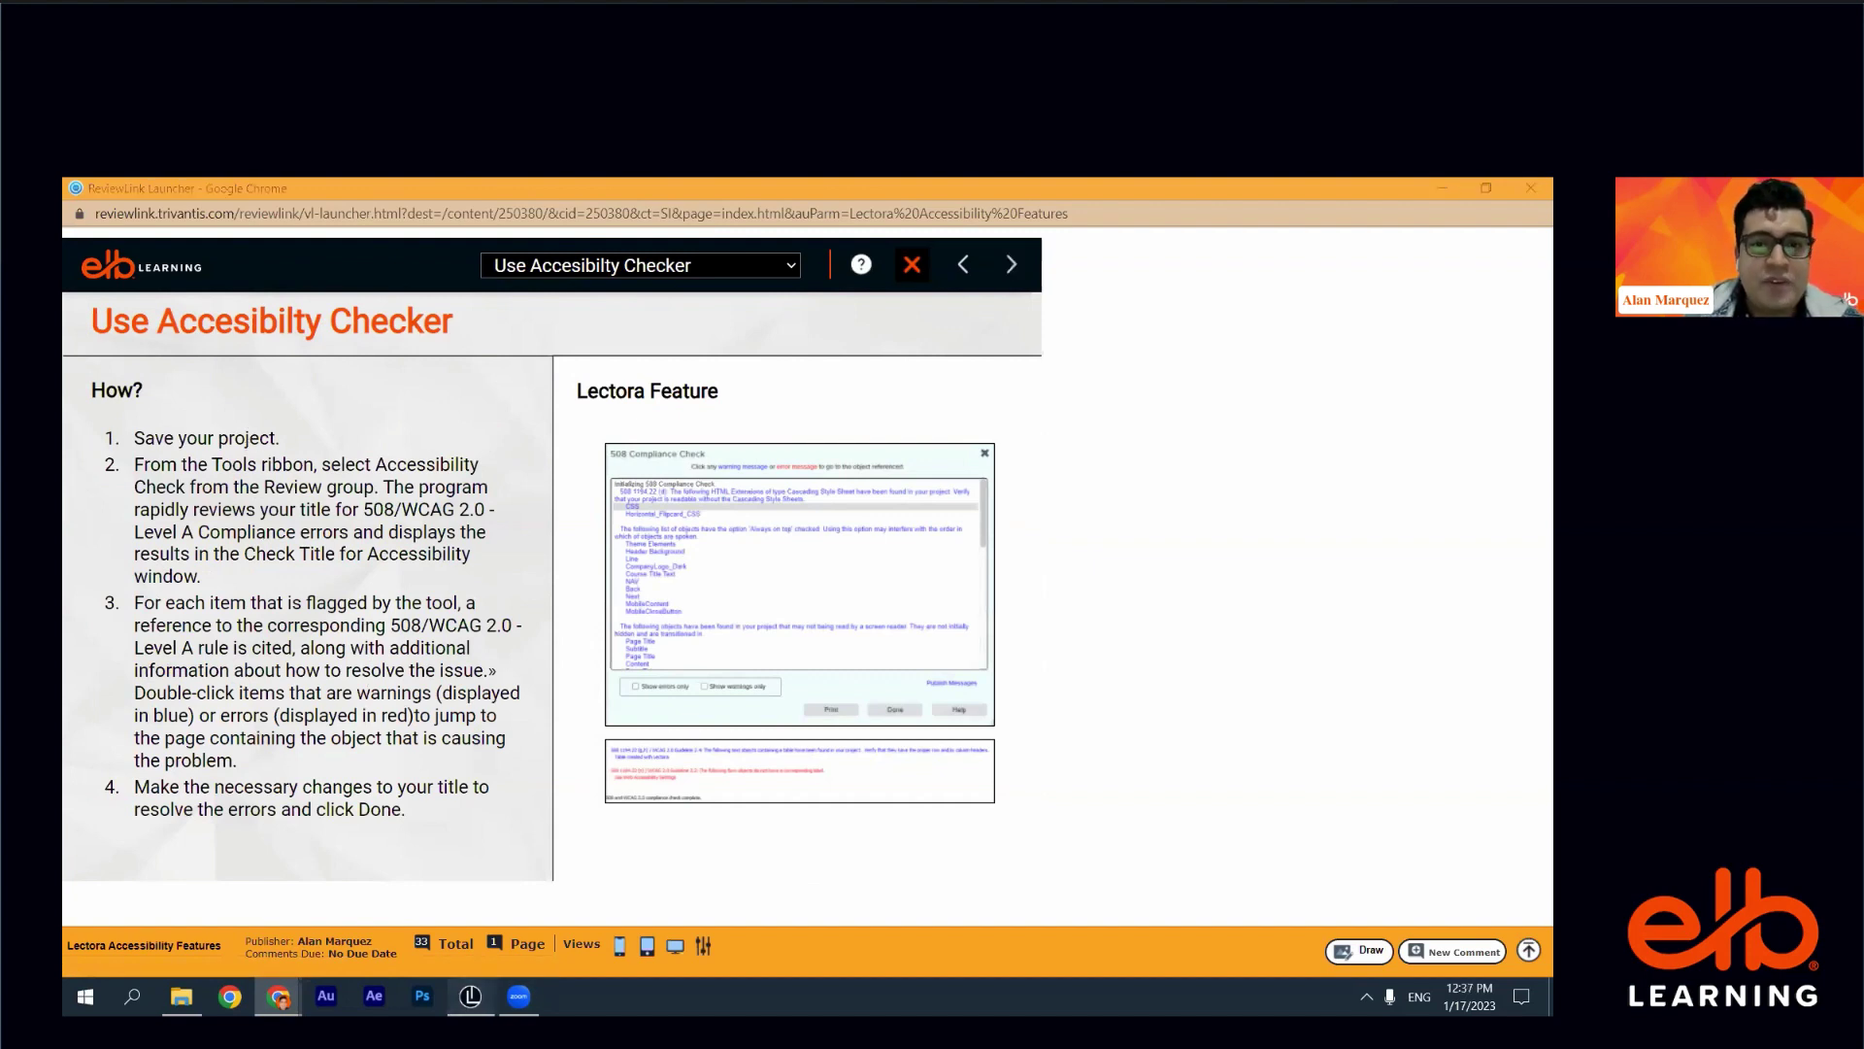
pyautogui.click(437, 213)
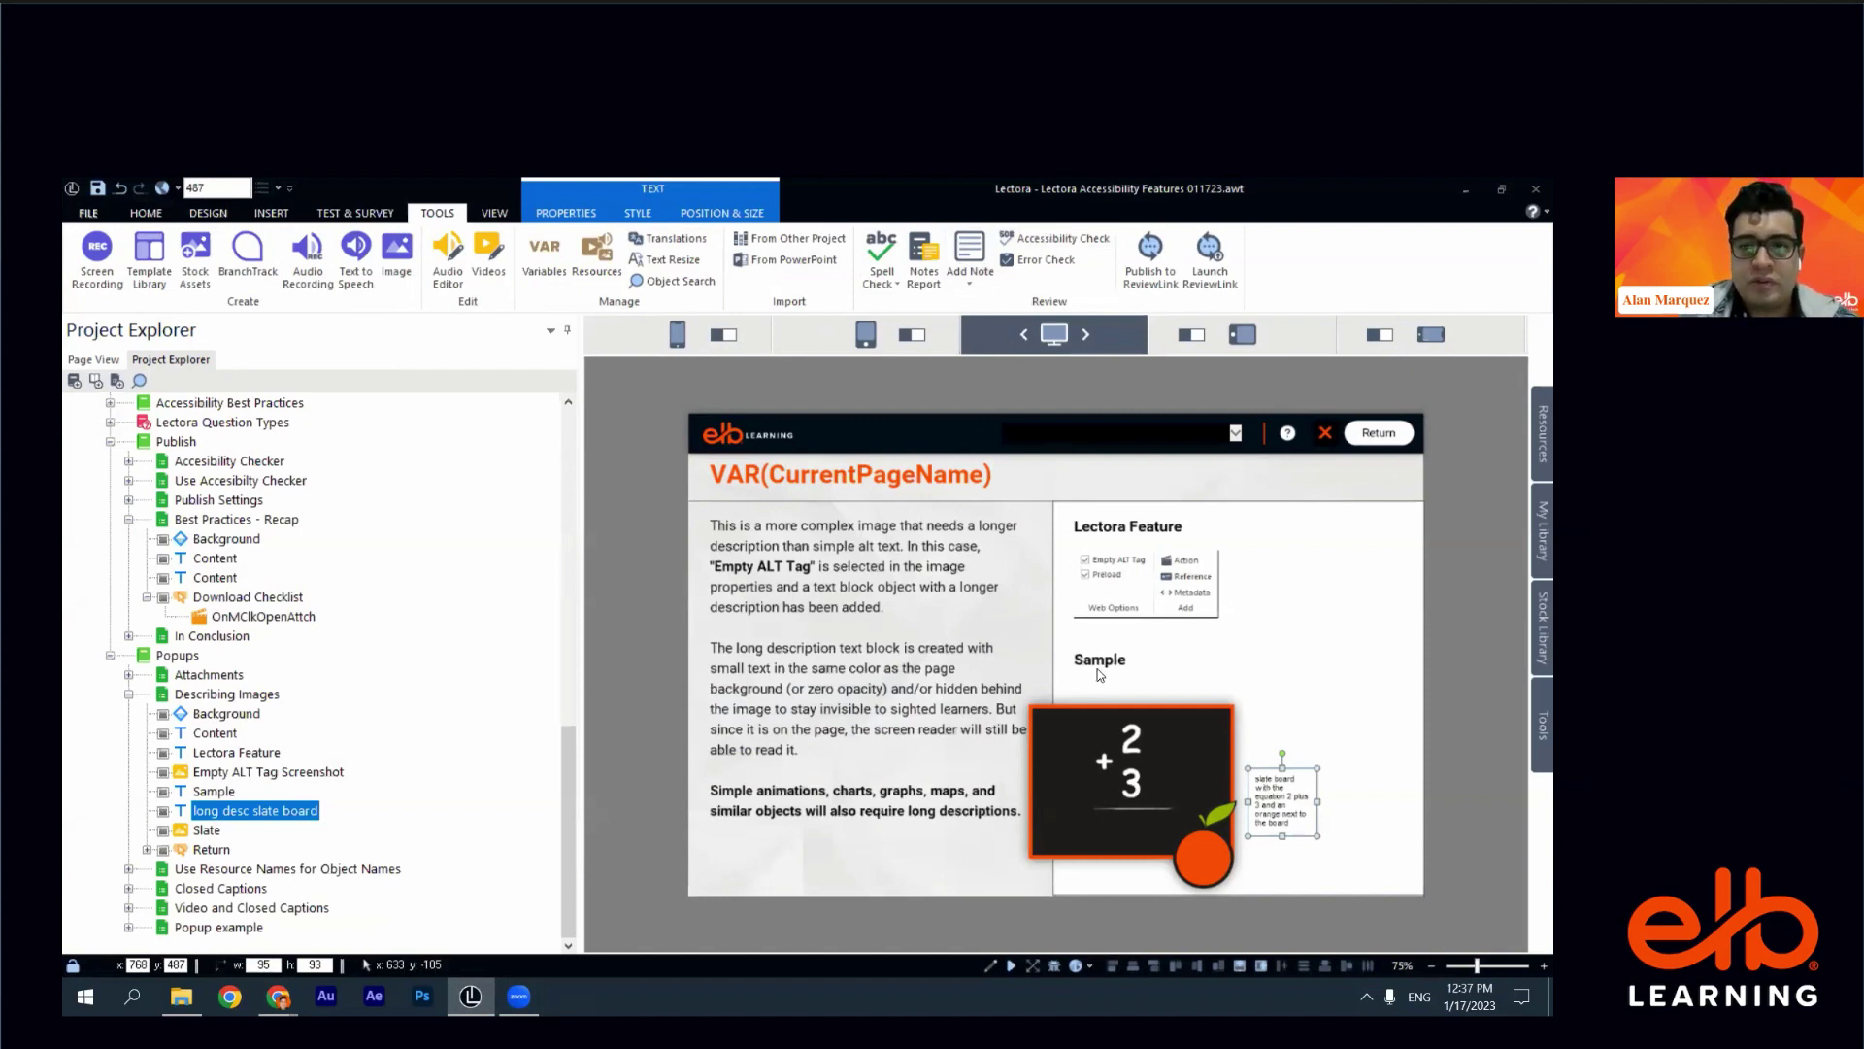
pyautogui.click(1028, 242)
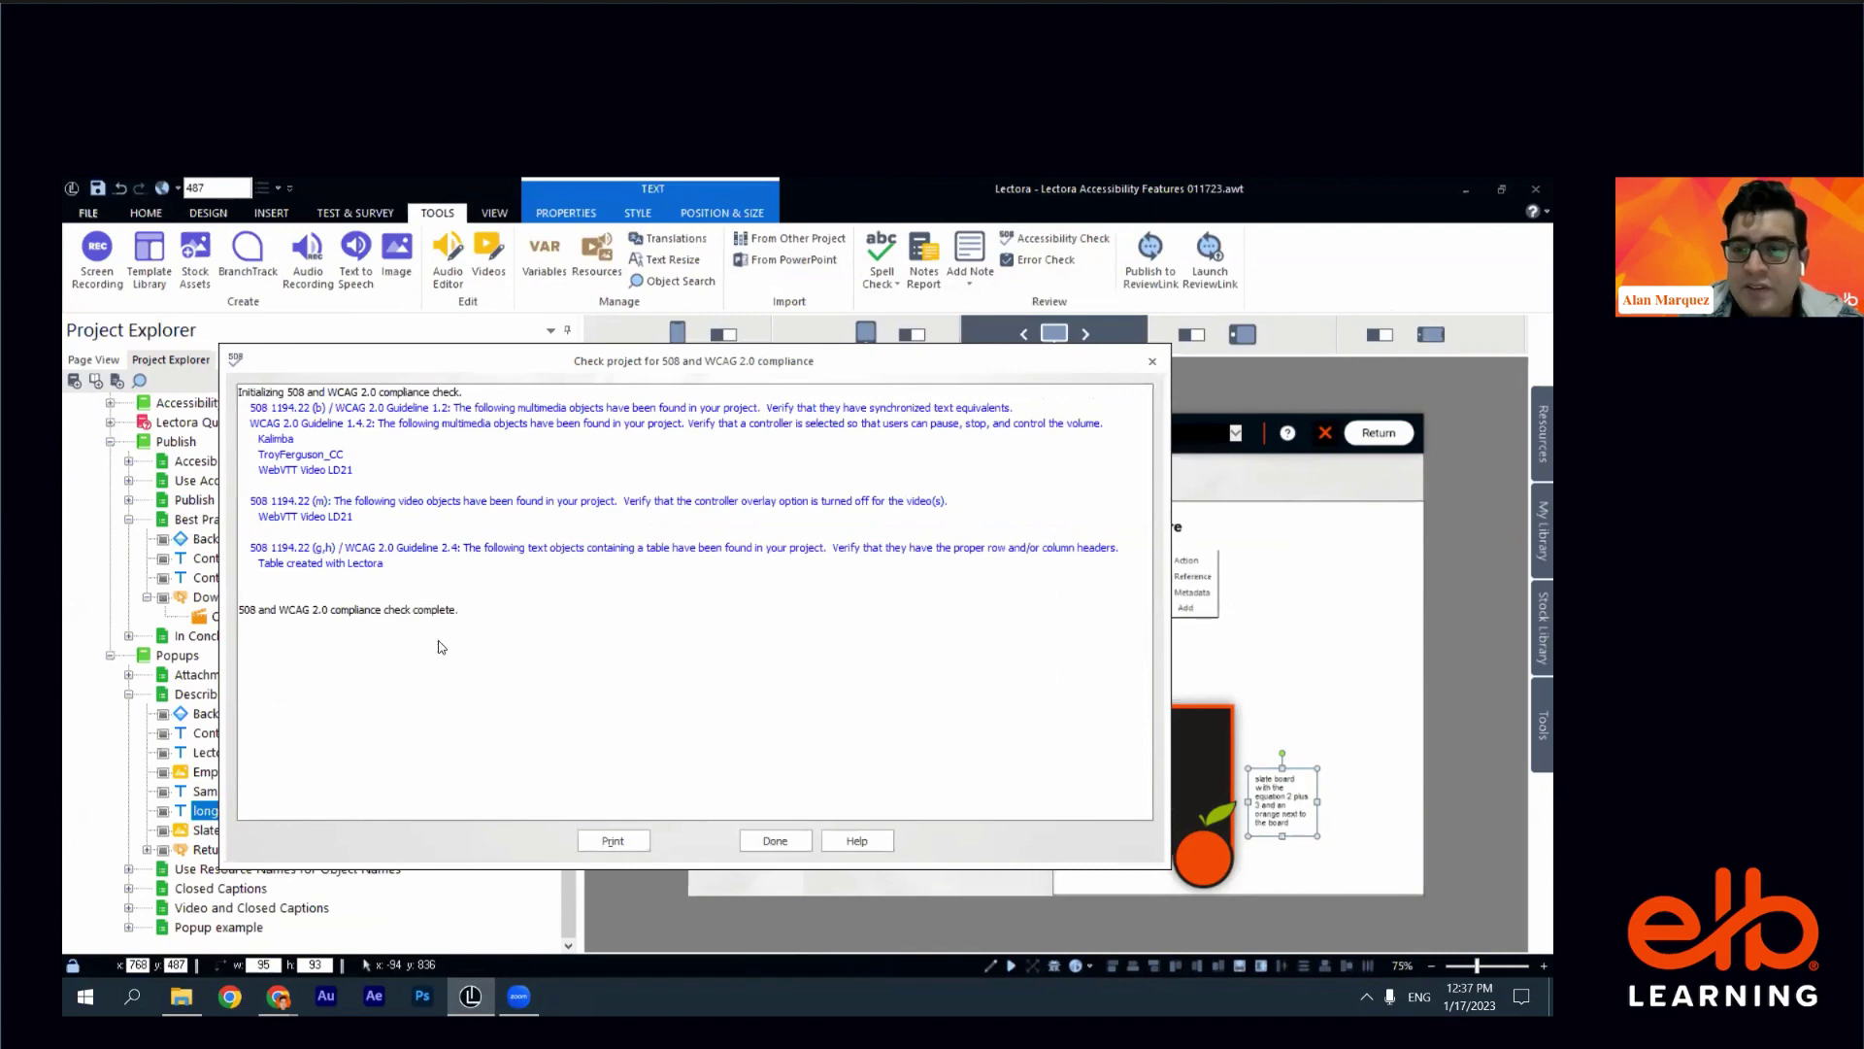
# - Switch back to the course preview in Chrome and advance to the Publish Settings page
pyautogui.click(394, 963)
pyautogui.moveTo(279, 995)
pyautogui.click(520, 907)
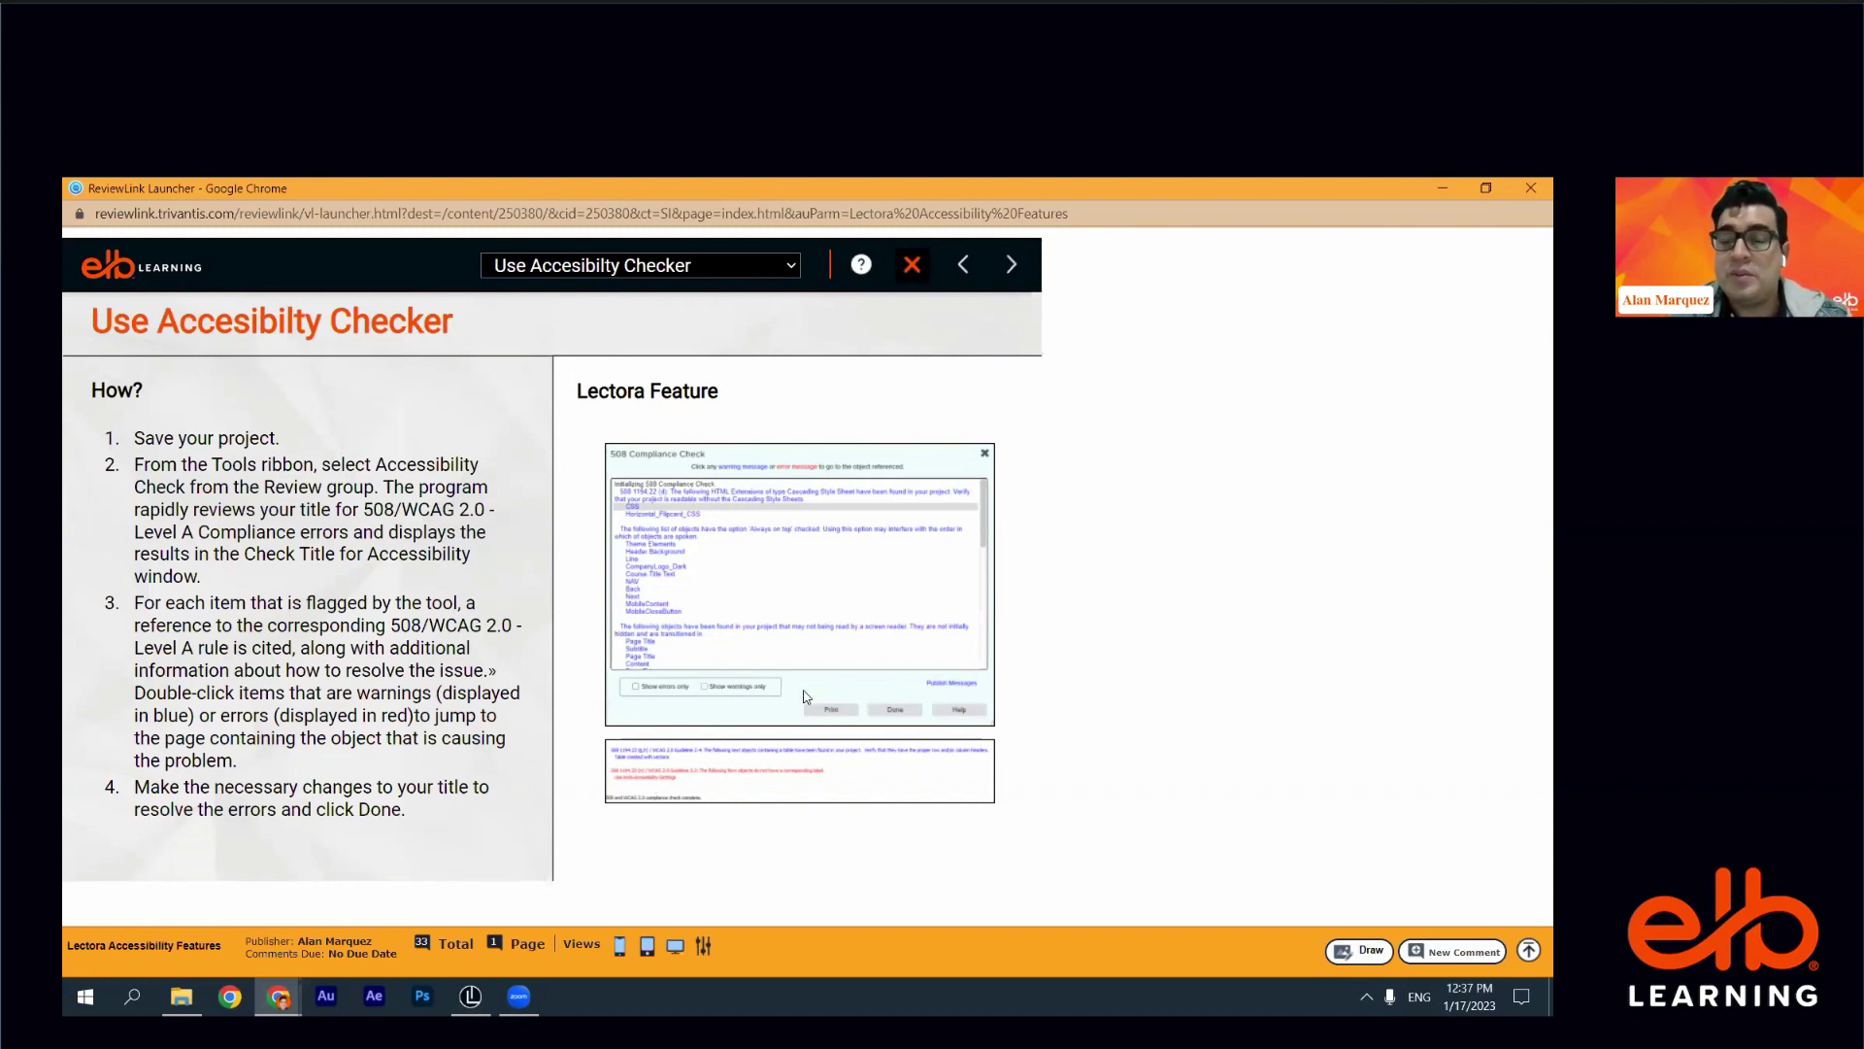
pyautogui.click(1010, 265)
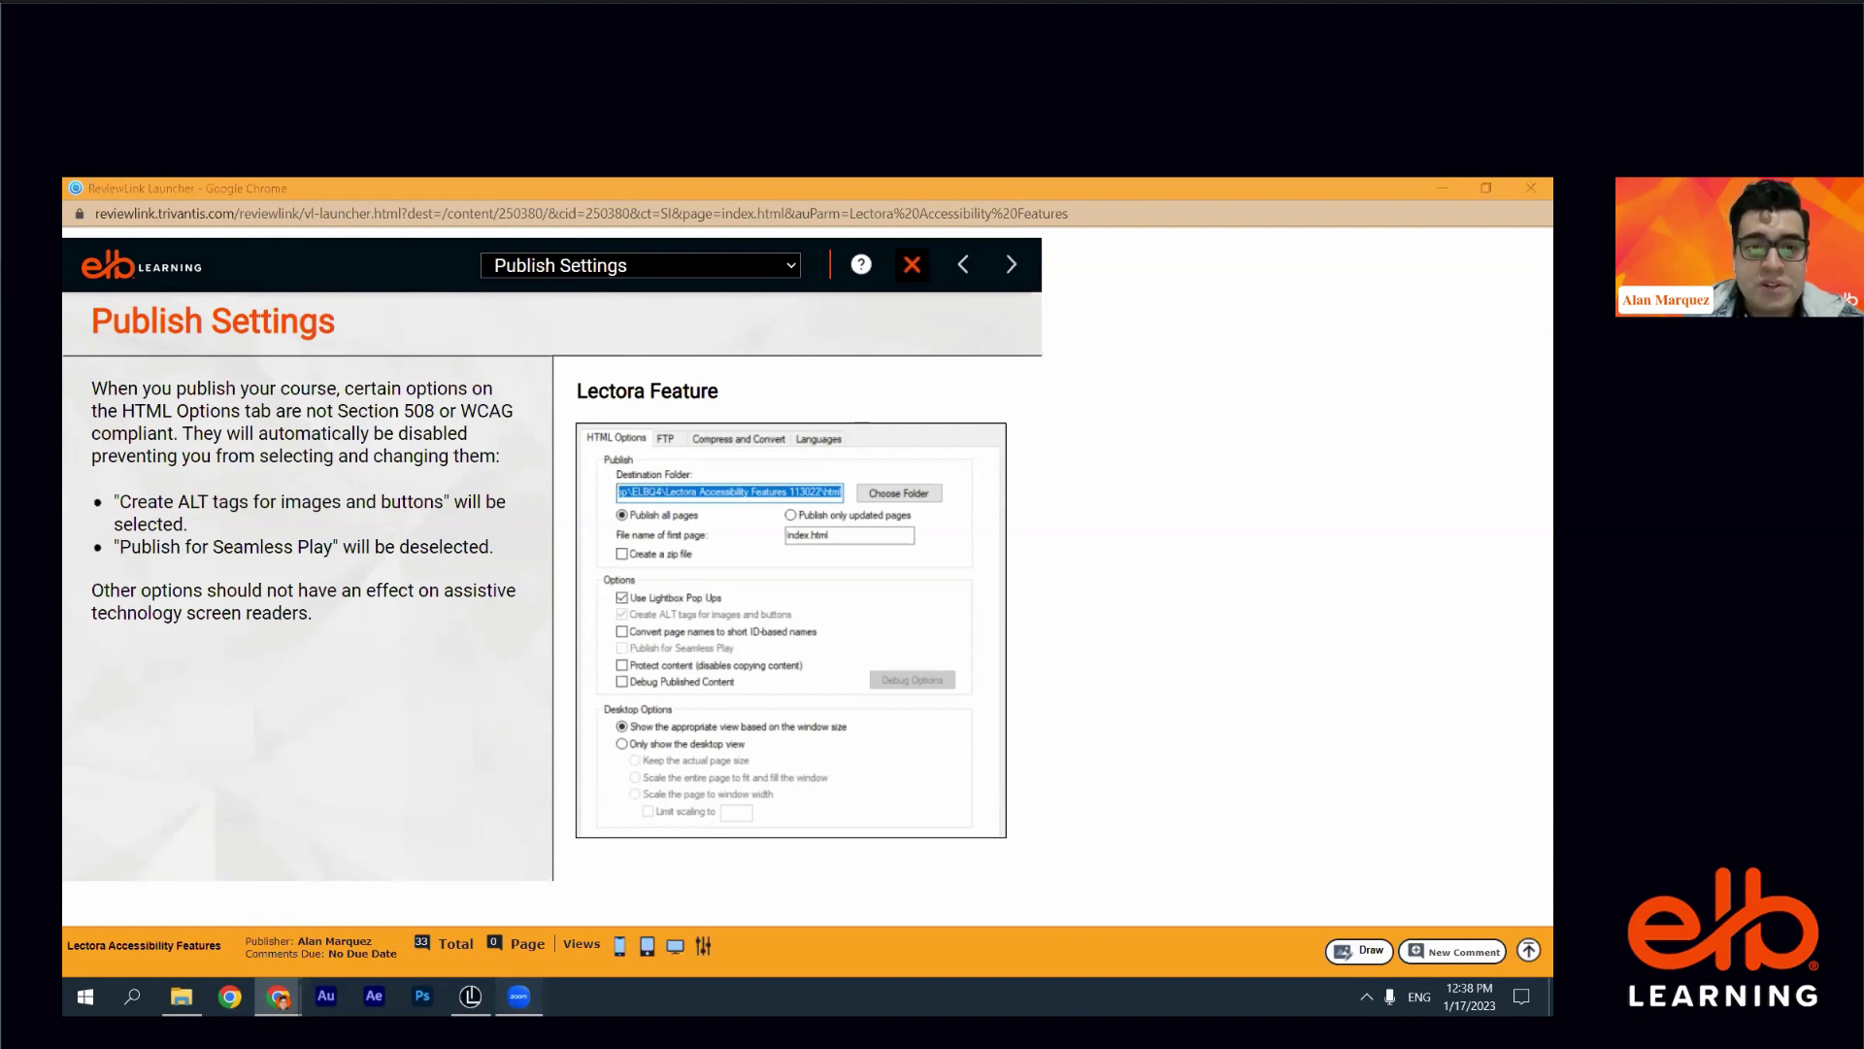
# - Switch to Lectora, close the accessibility report, and publish all pages of the project to HTML with the current options
pyautogui.hotkey('alt', 'Tab')
pyautogui.click(767, 842)
pyautogui.click(163, 190)
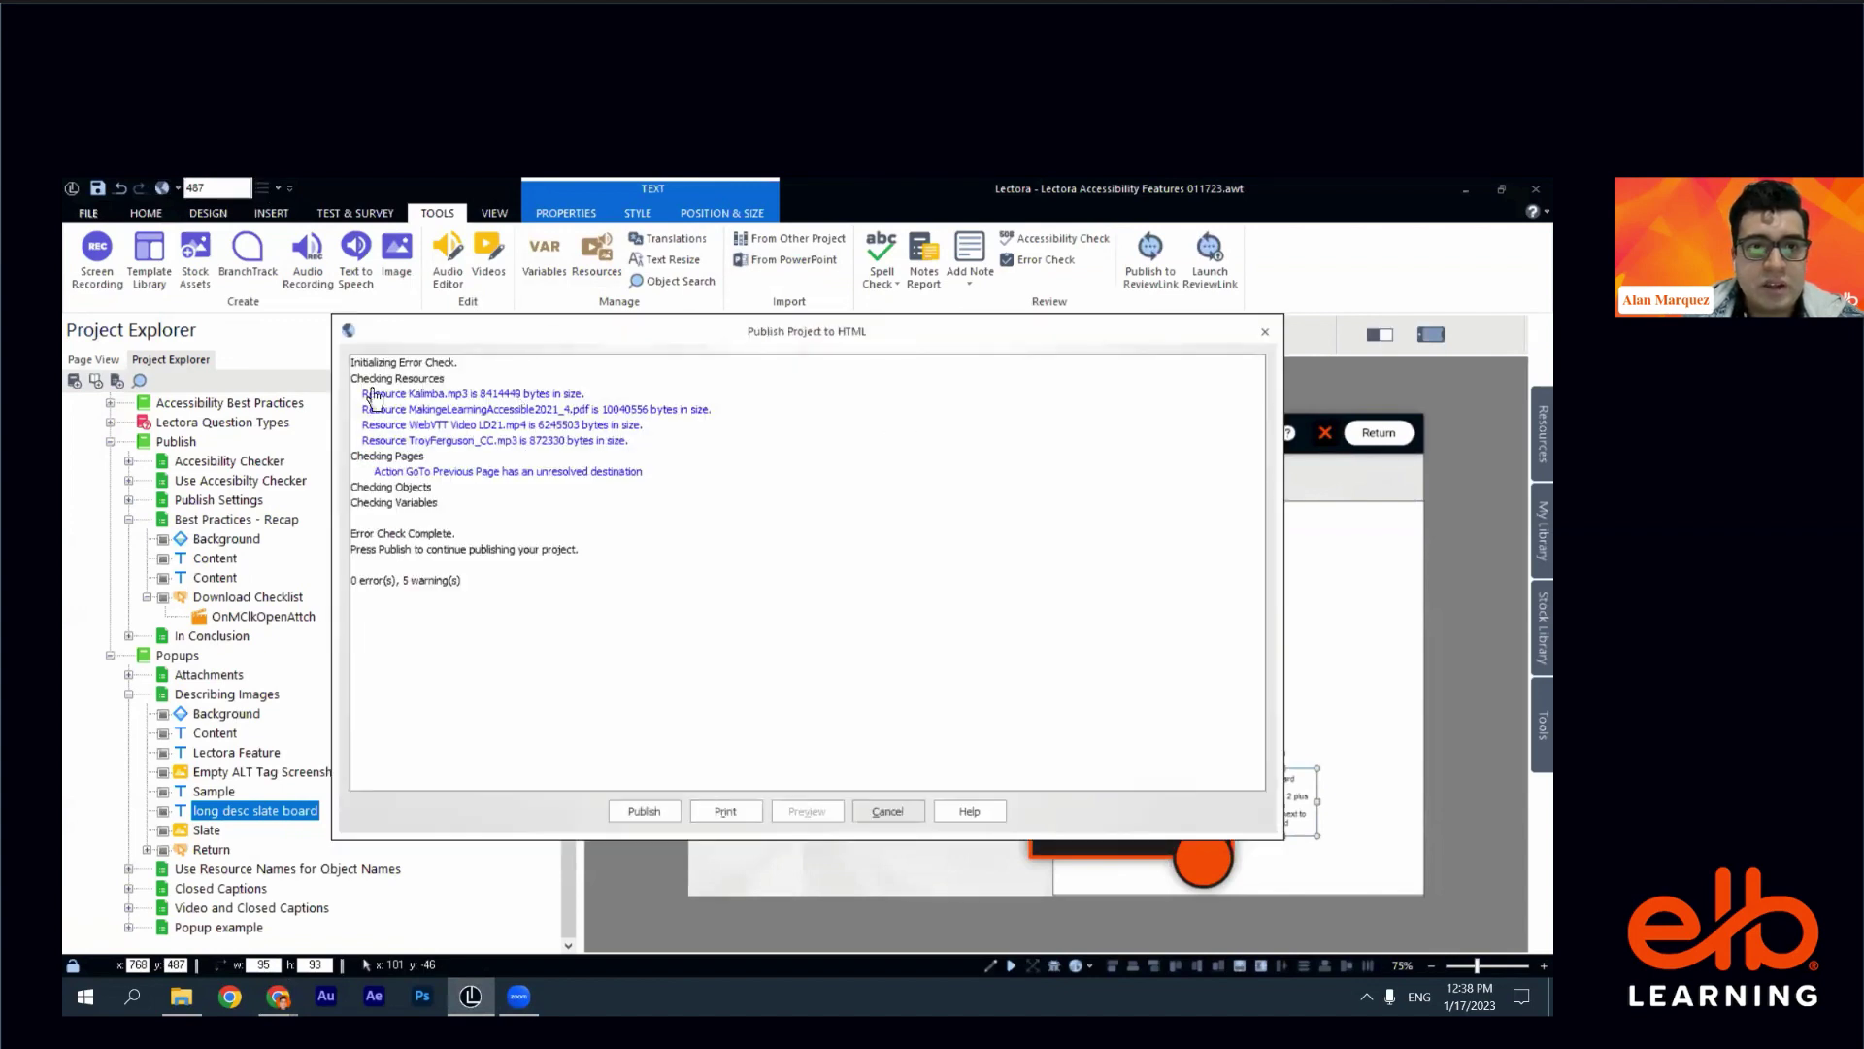
pyautogui.click(668, 813)
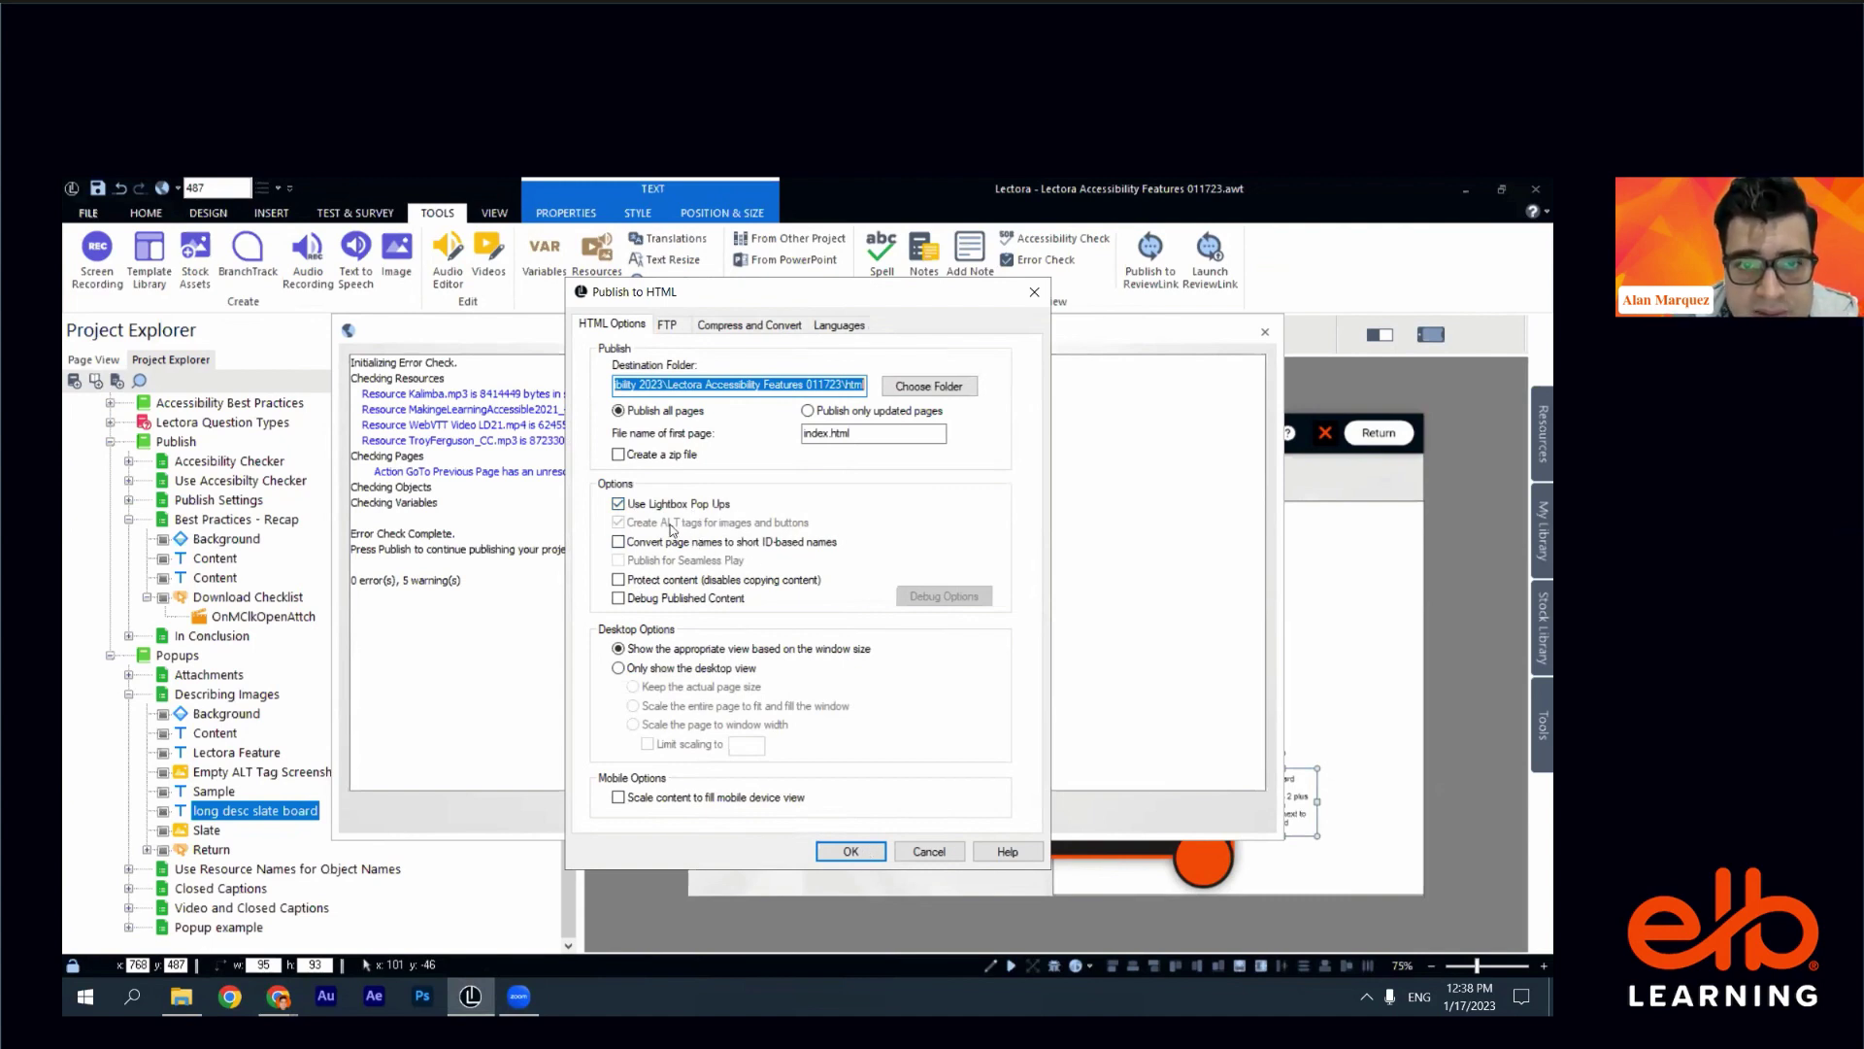
pyautogui.click(851, 851)
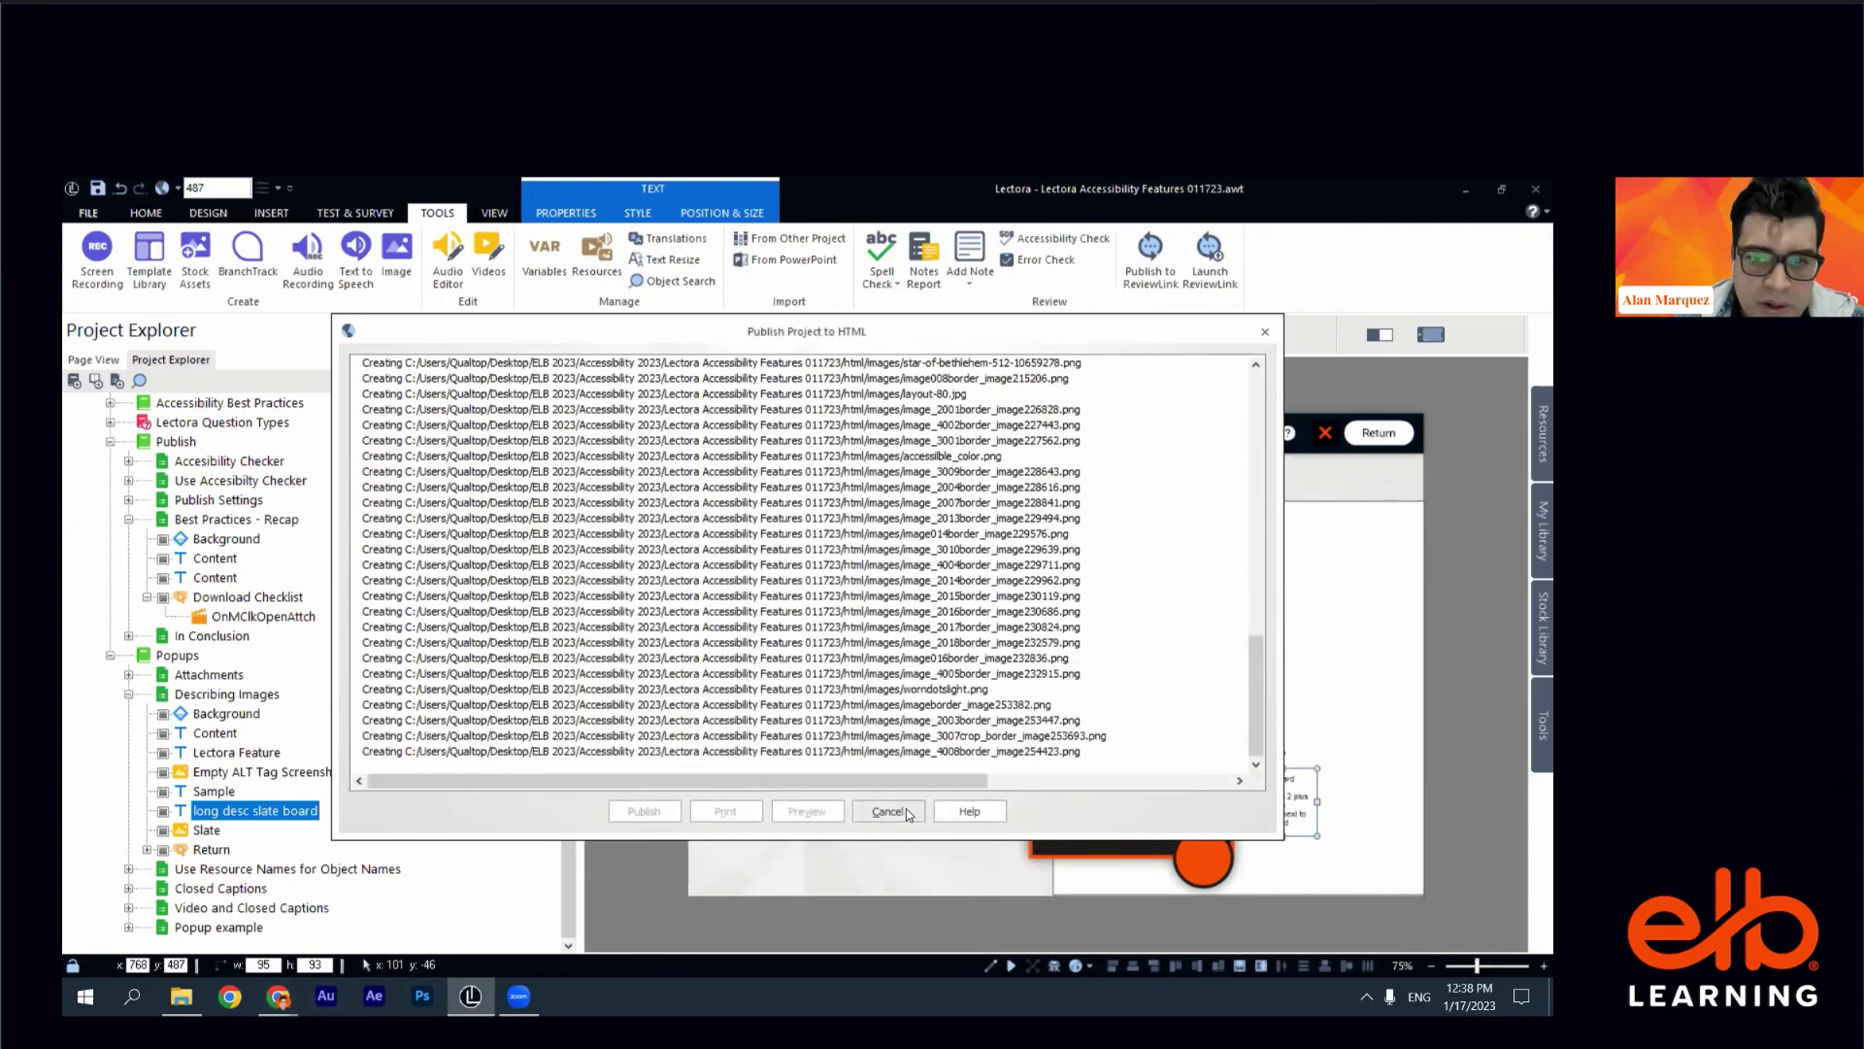
# - Return to the course preview in Chrome and advance to the Best Practices - Recap page
pyautogui.moveTo(278, 995)
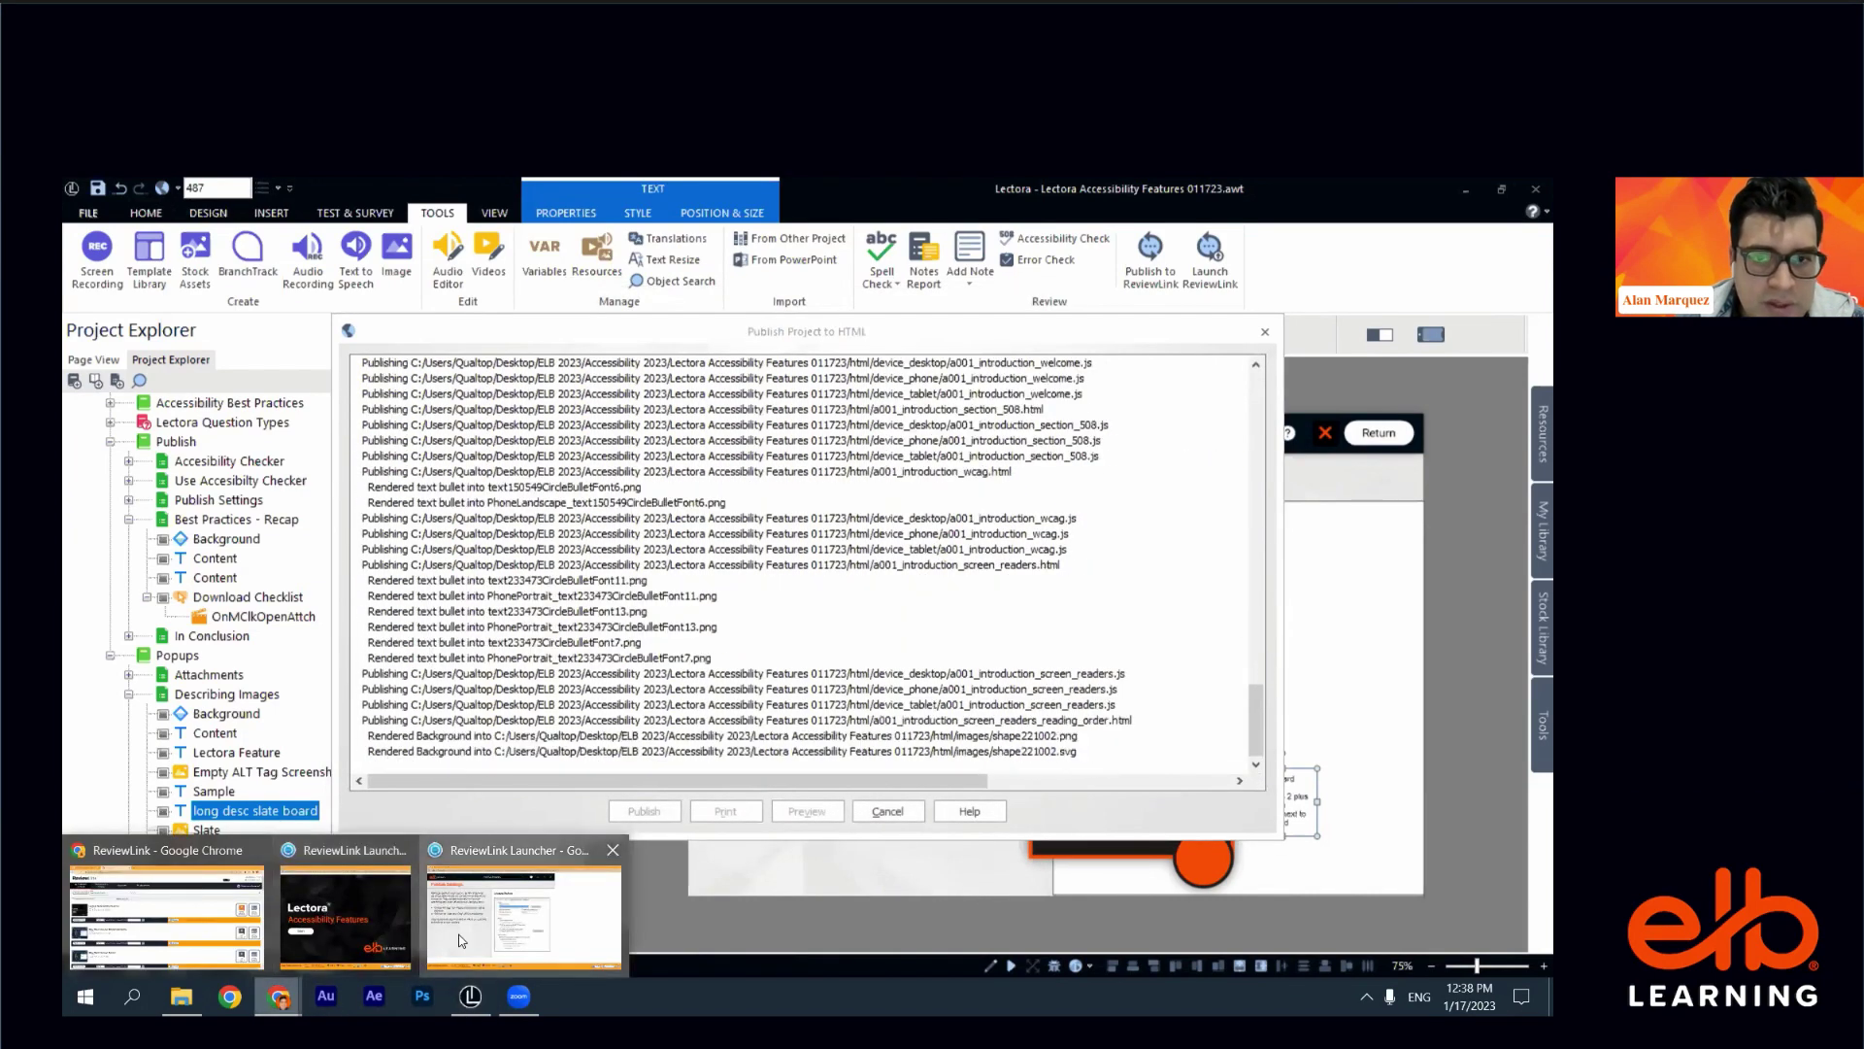
pyautogui.click(460, 940)
pyautogui.click(1014, 262)
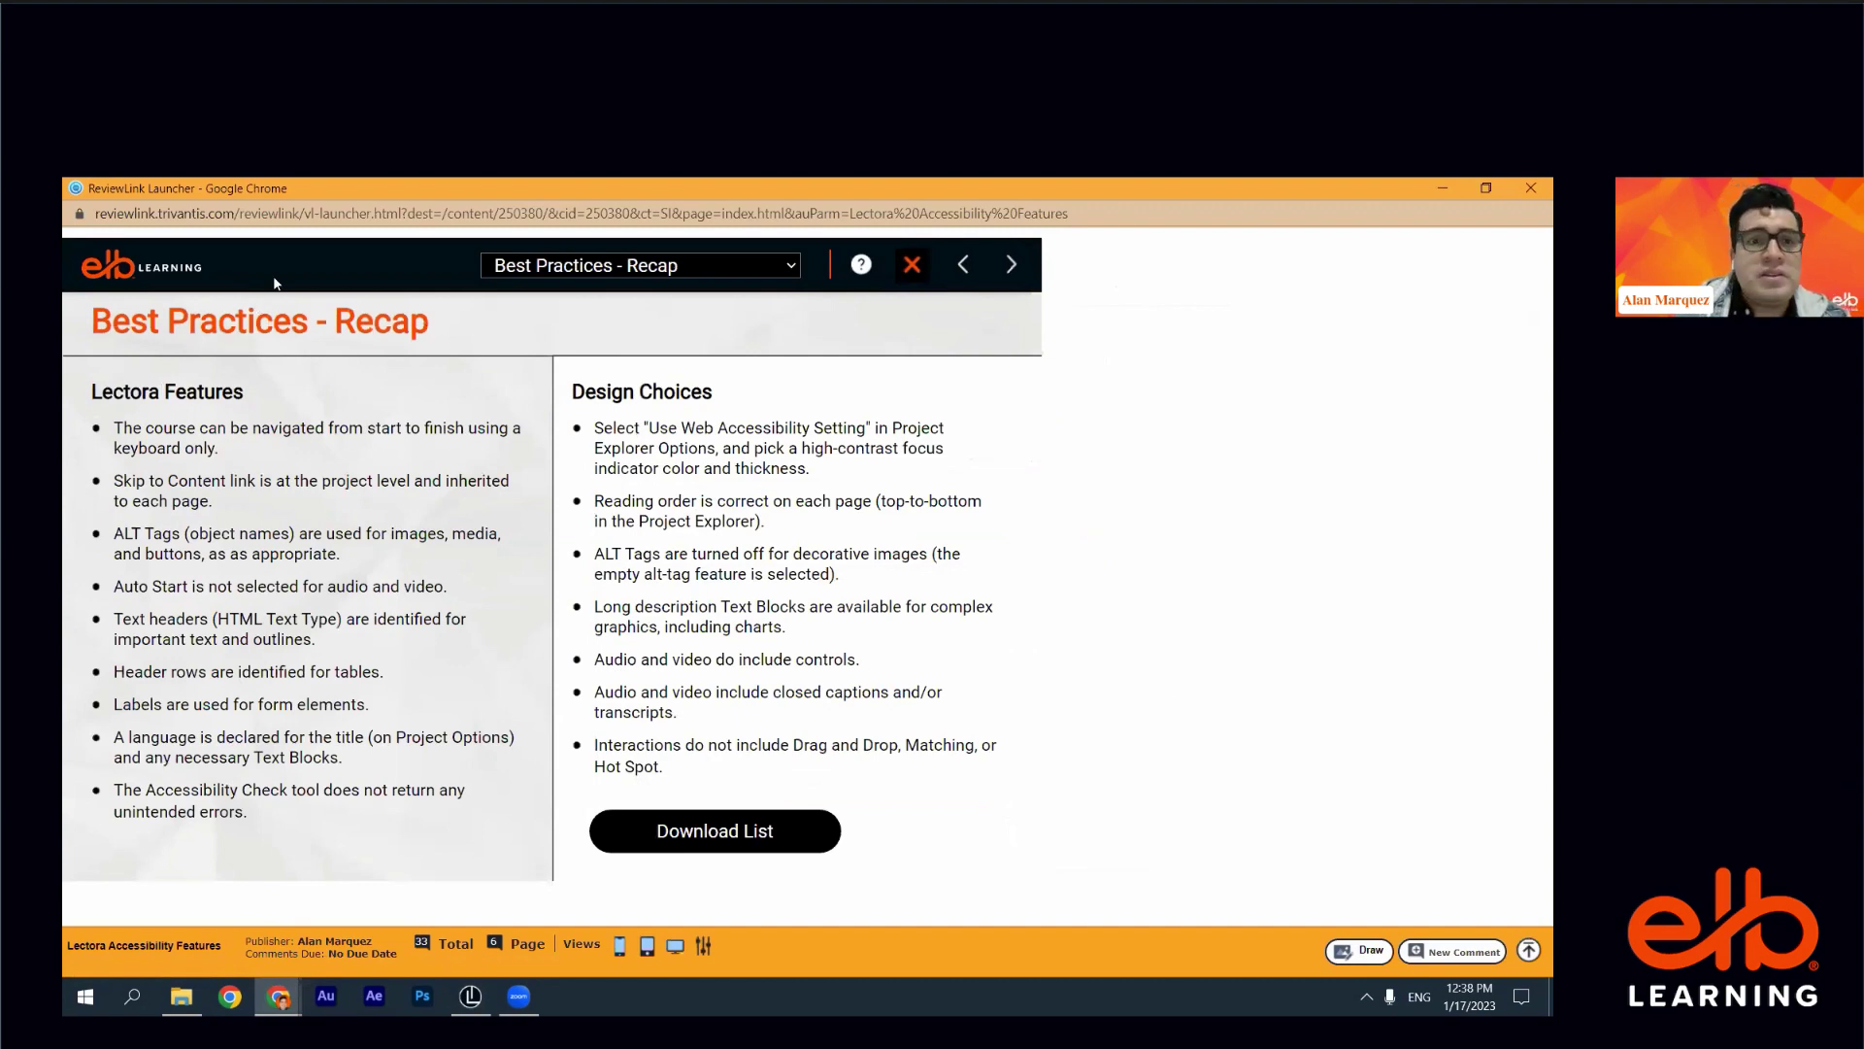
# - Open the best practices checklist PDF, read through its tips, minimize it, and advance the course past the recap page
pyautogui.click(773, 831)
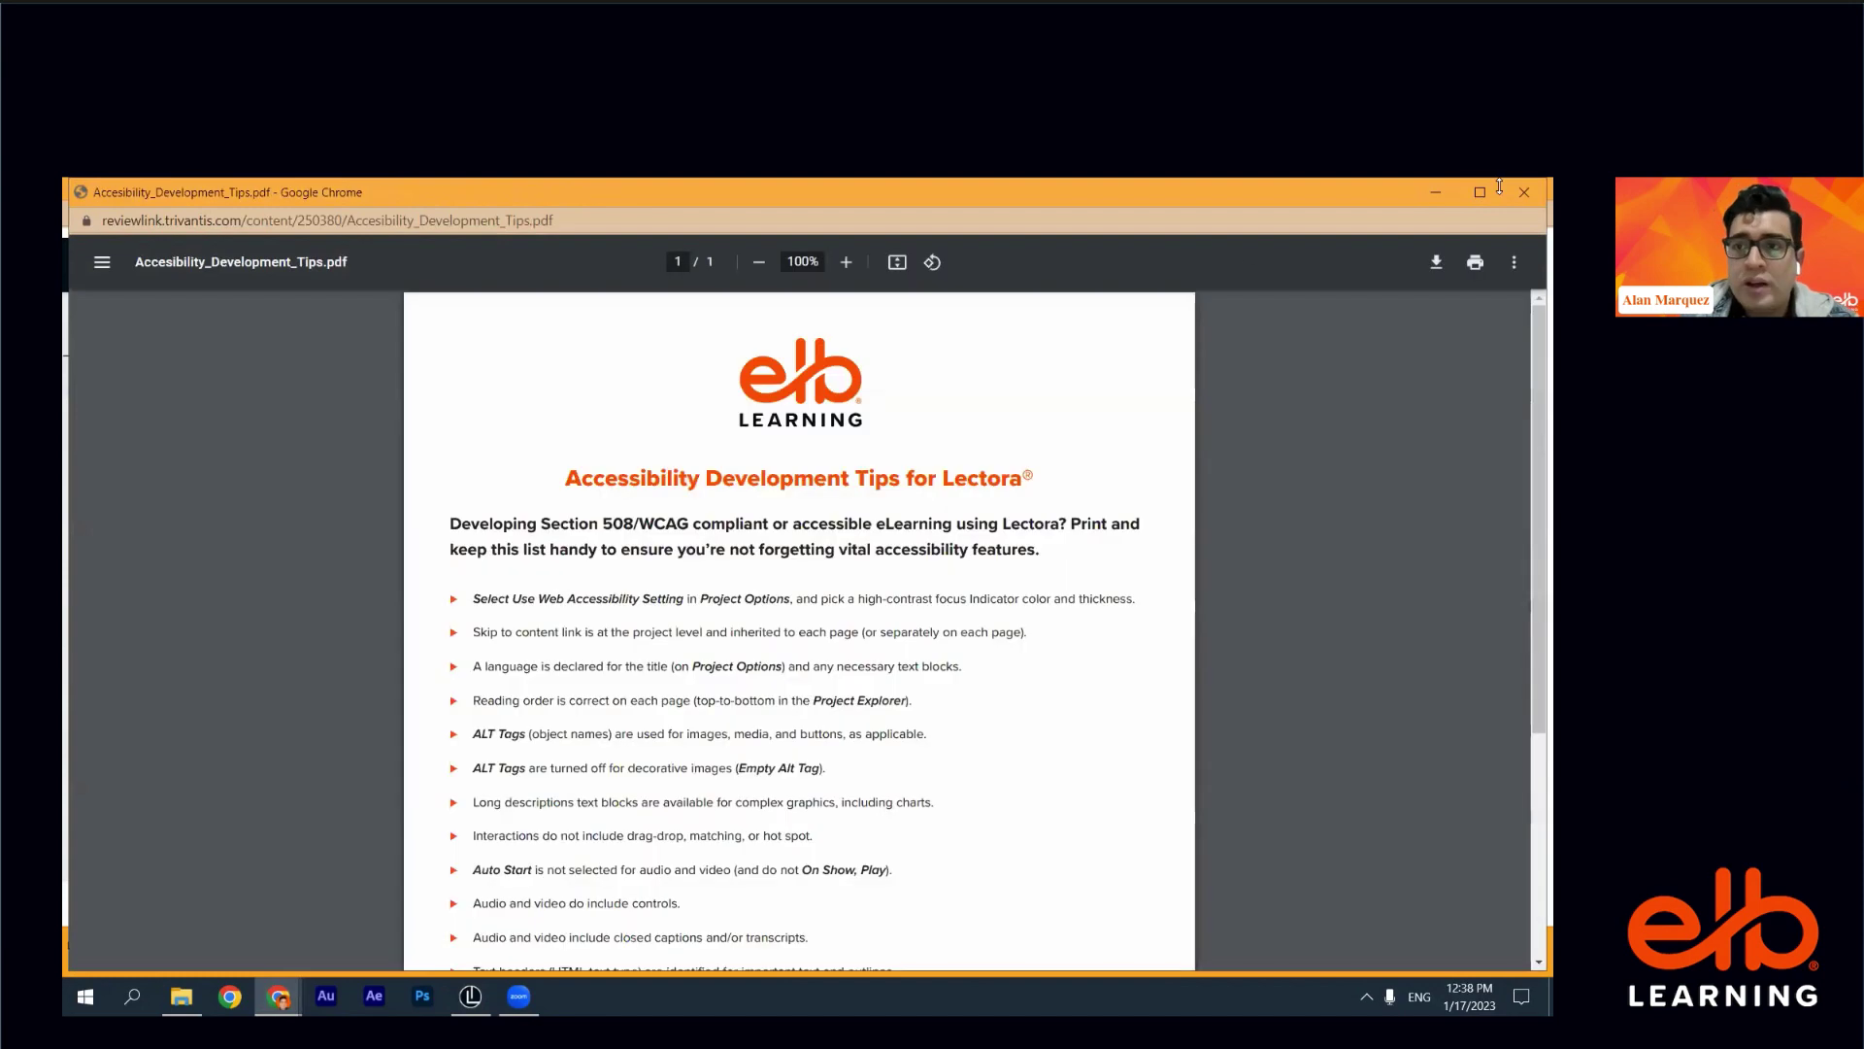
pyautogui.scroll(-4, 959, 644)
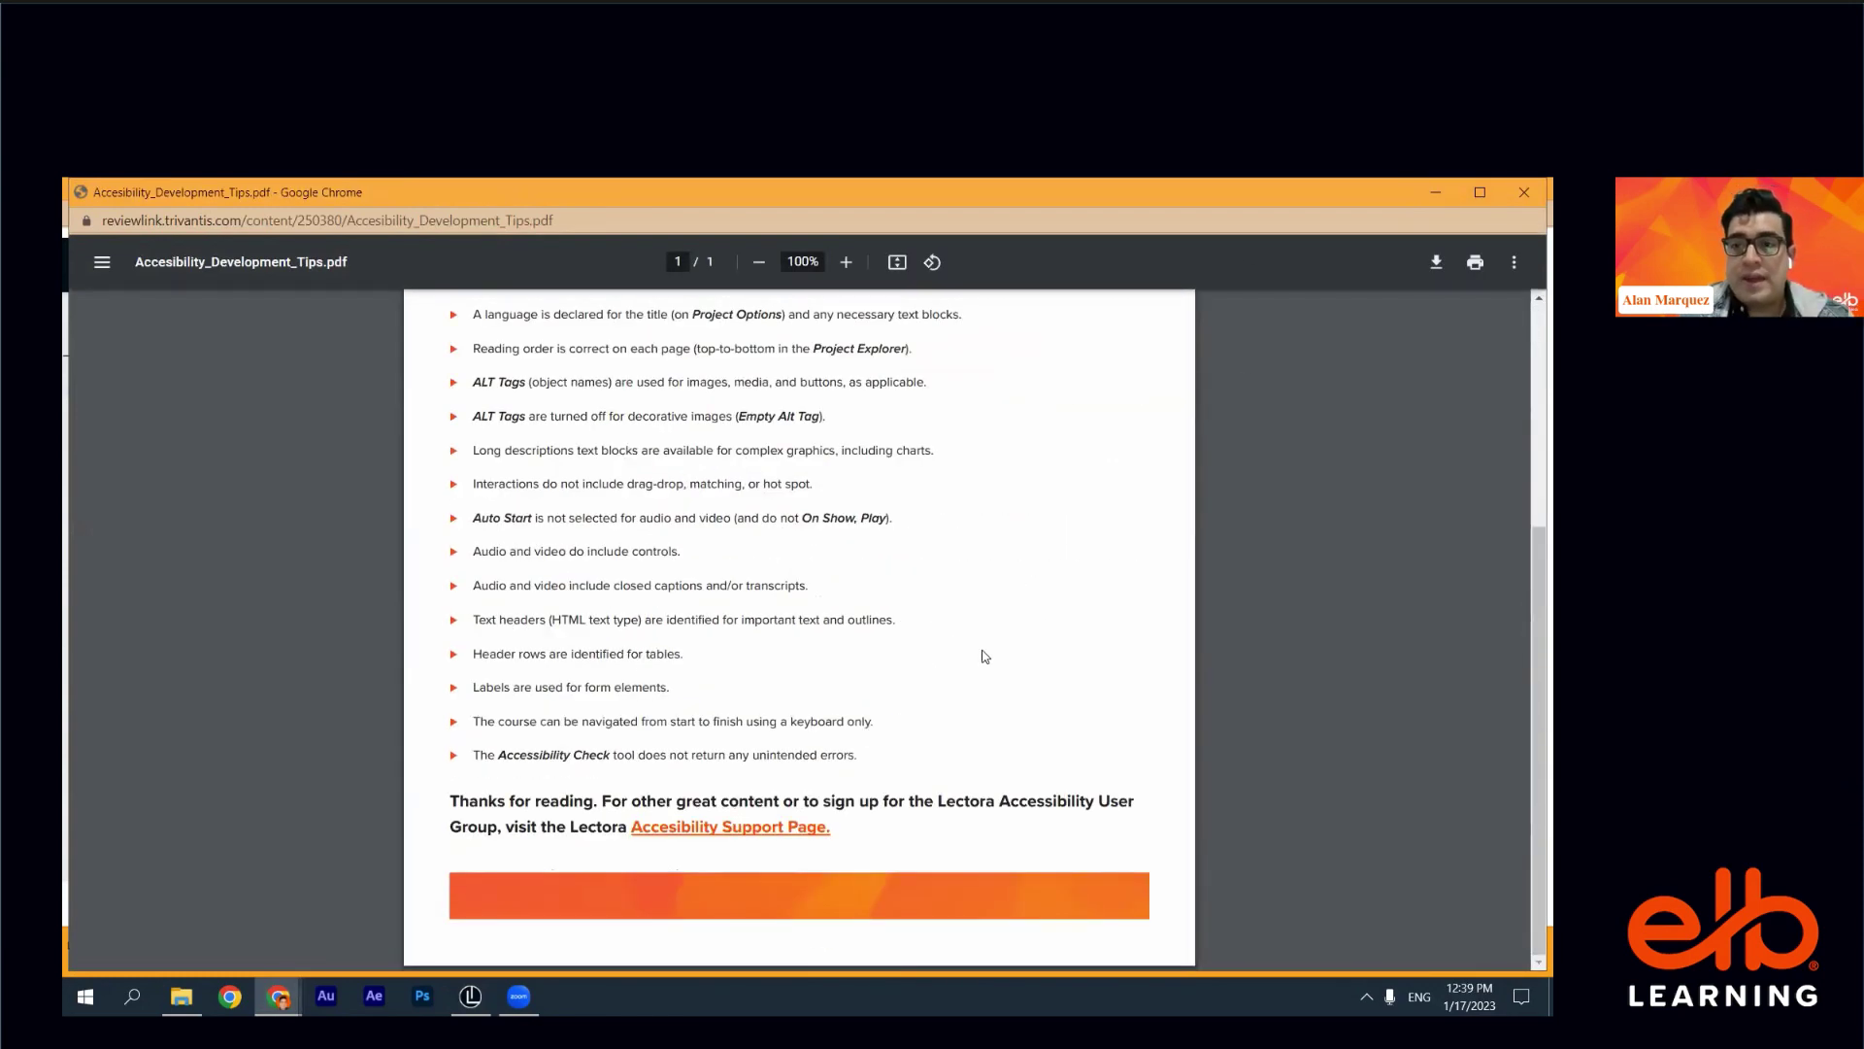
pyautogui.scroll(2, 967, 650)
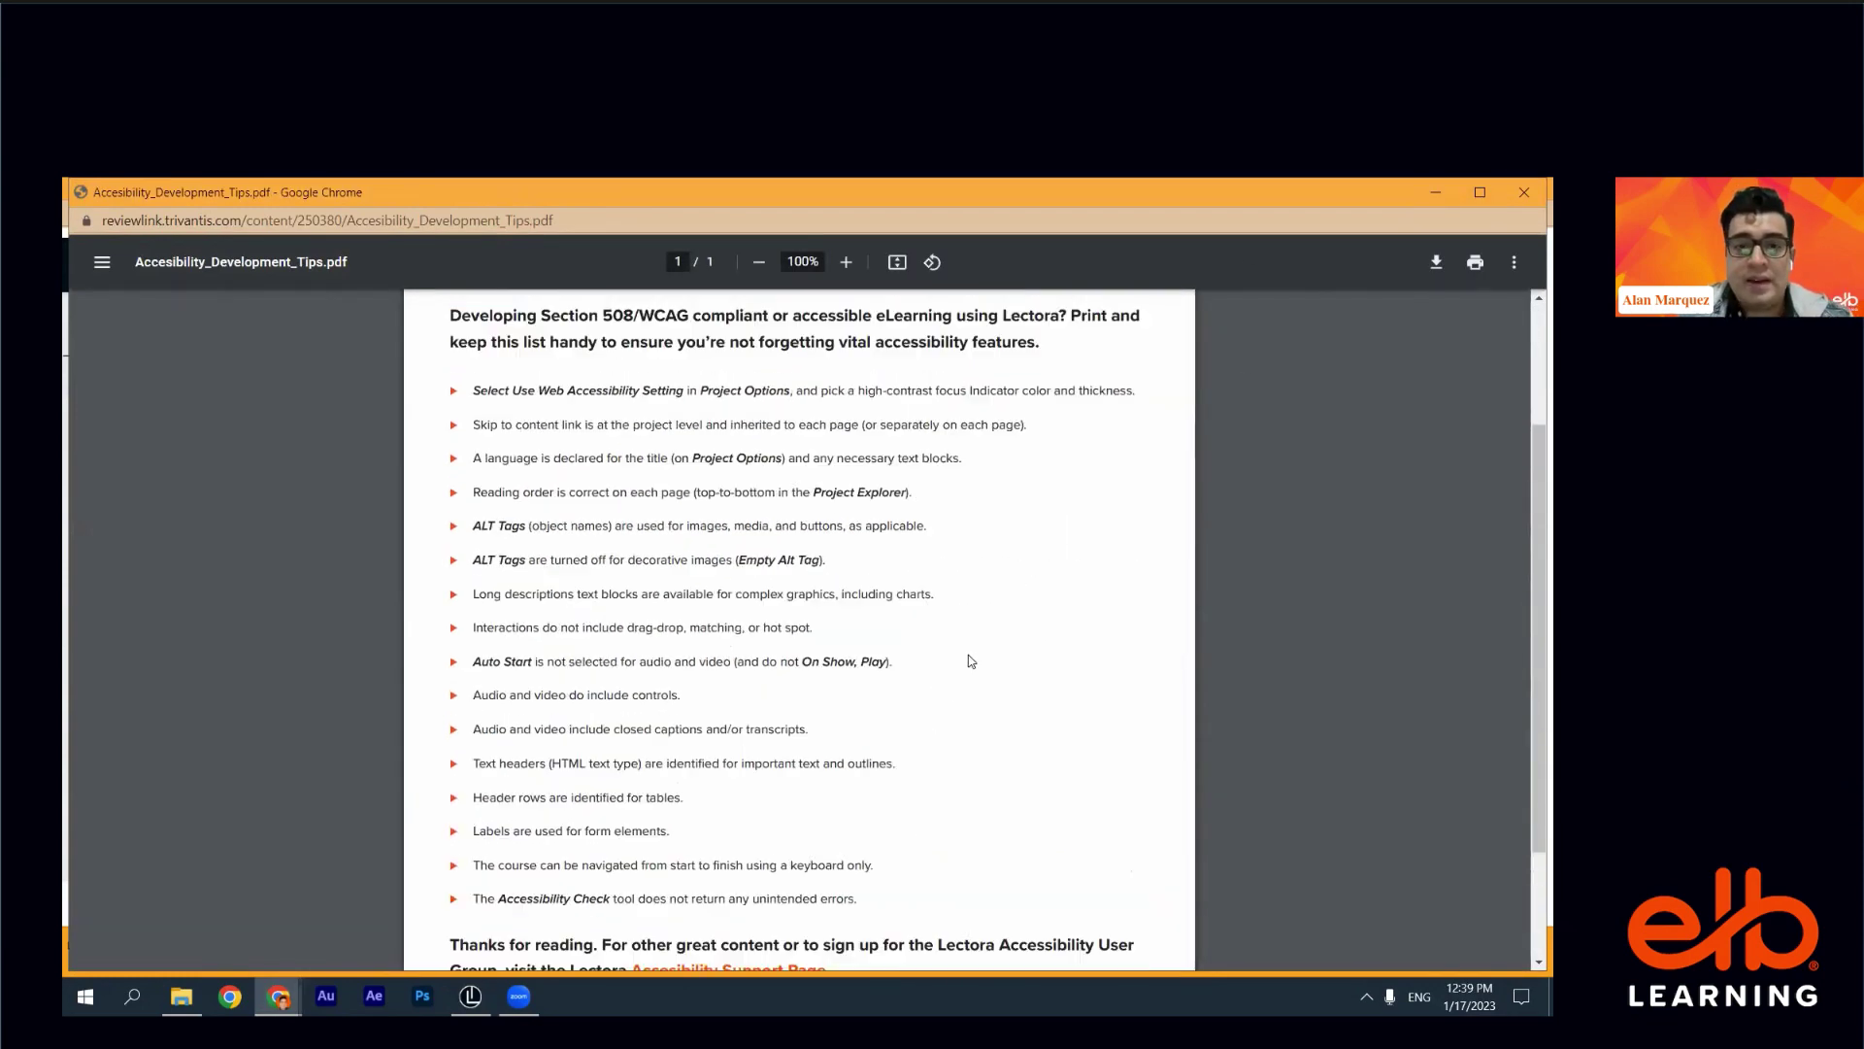
pyautogui.click(1436, 193)
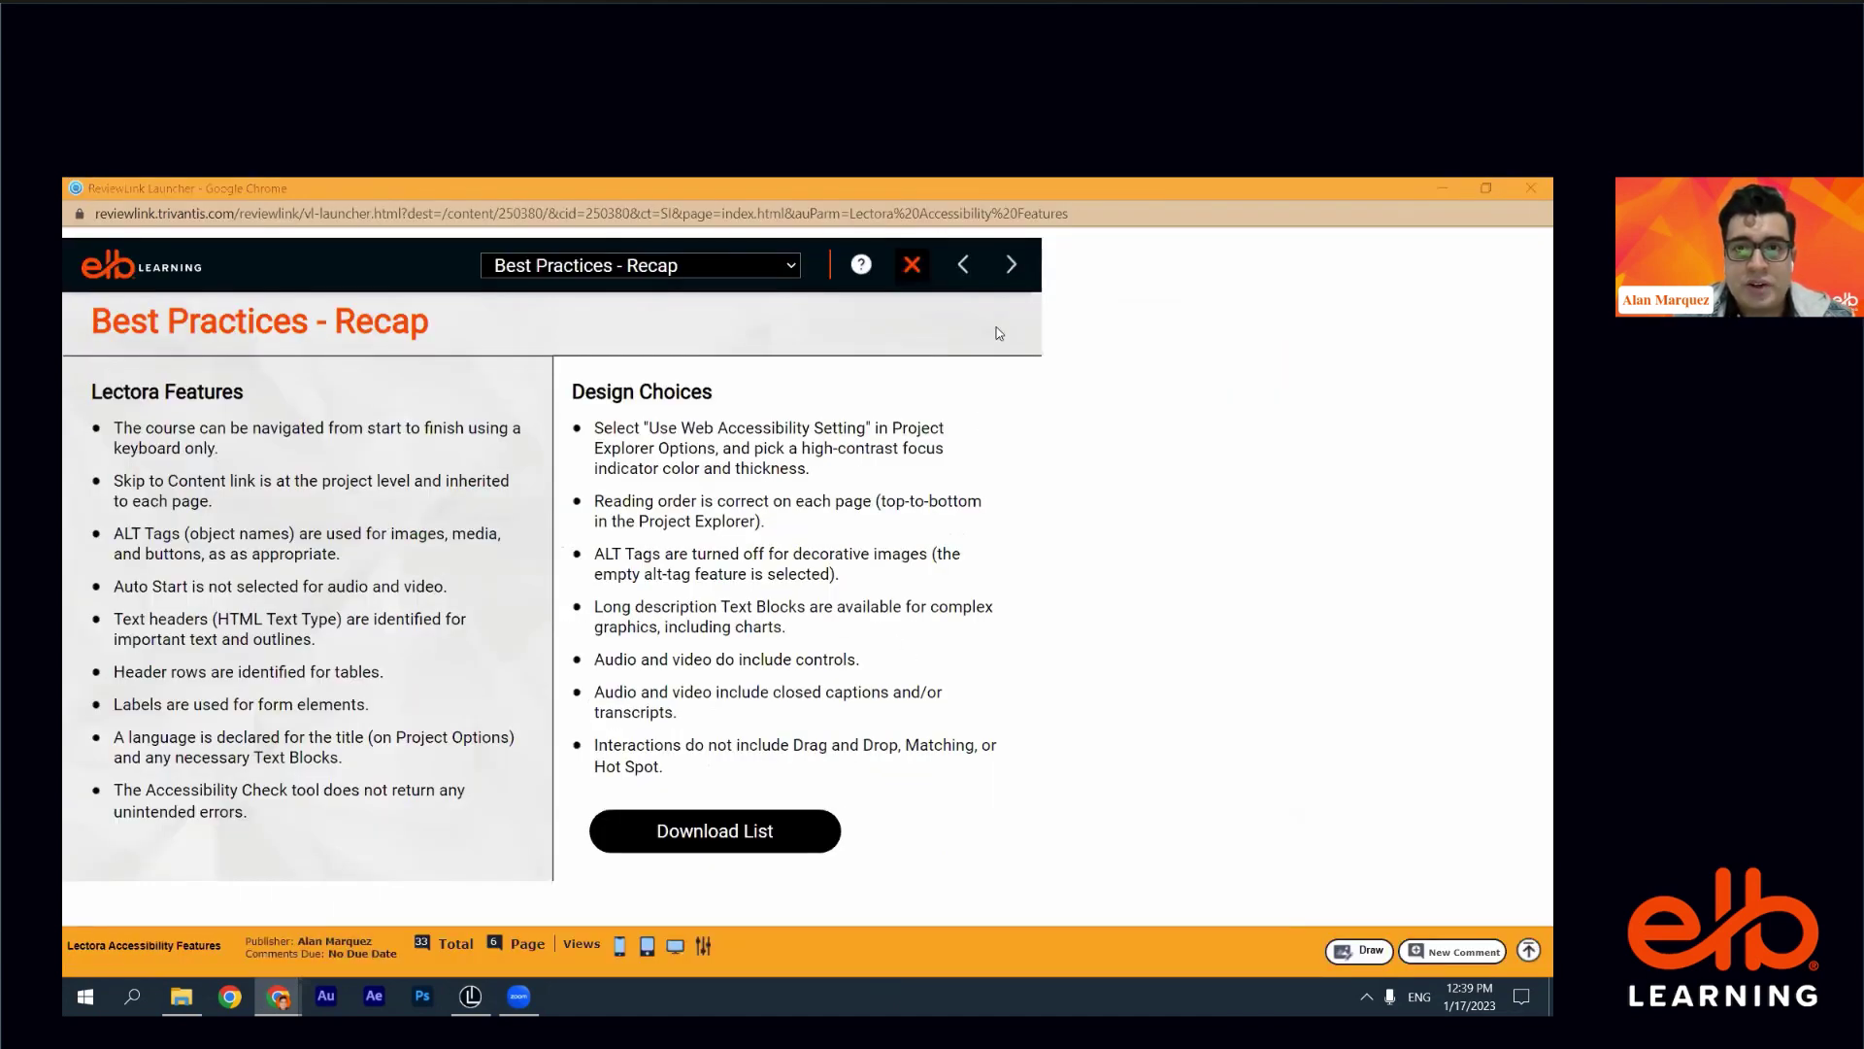
pyautogui.click(1014, 266)
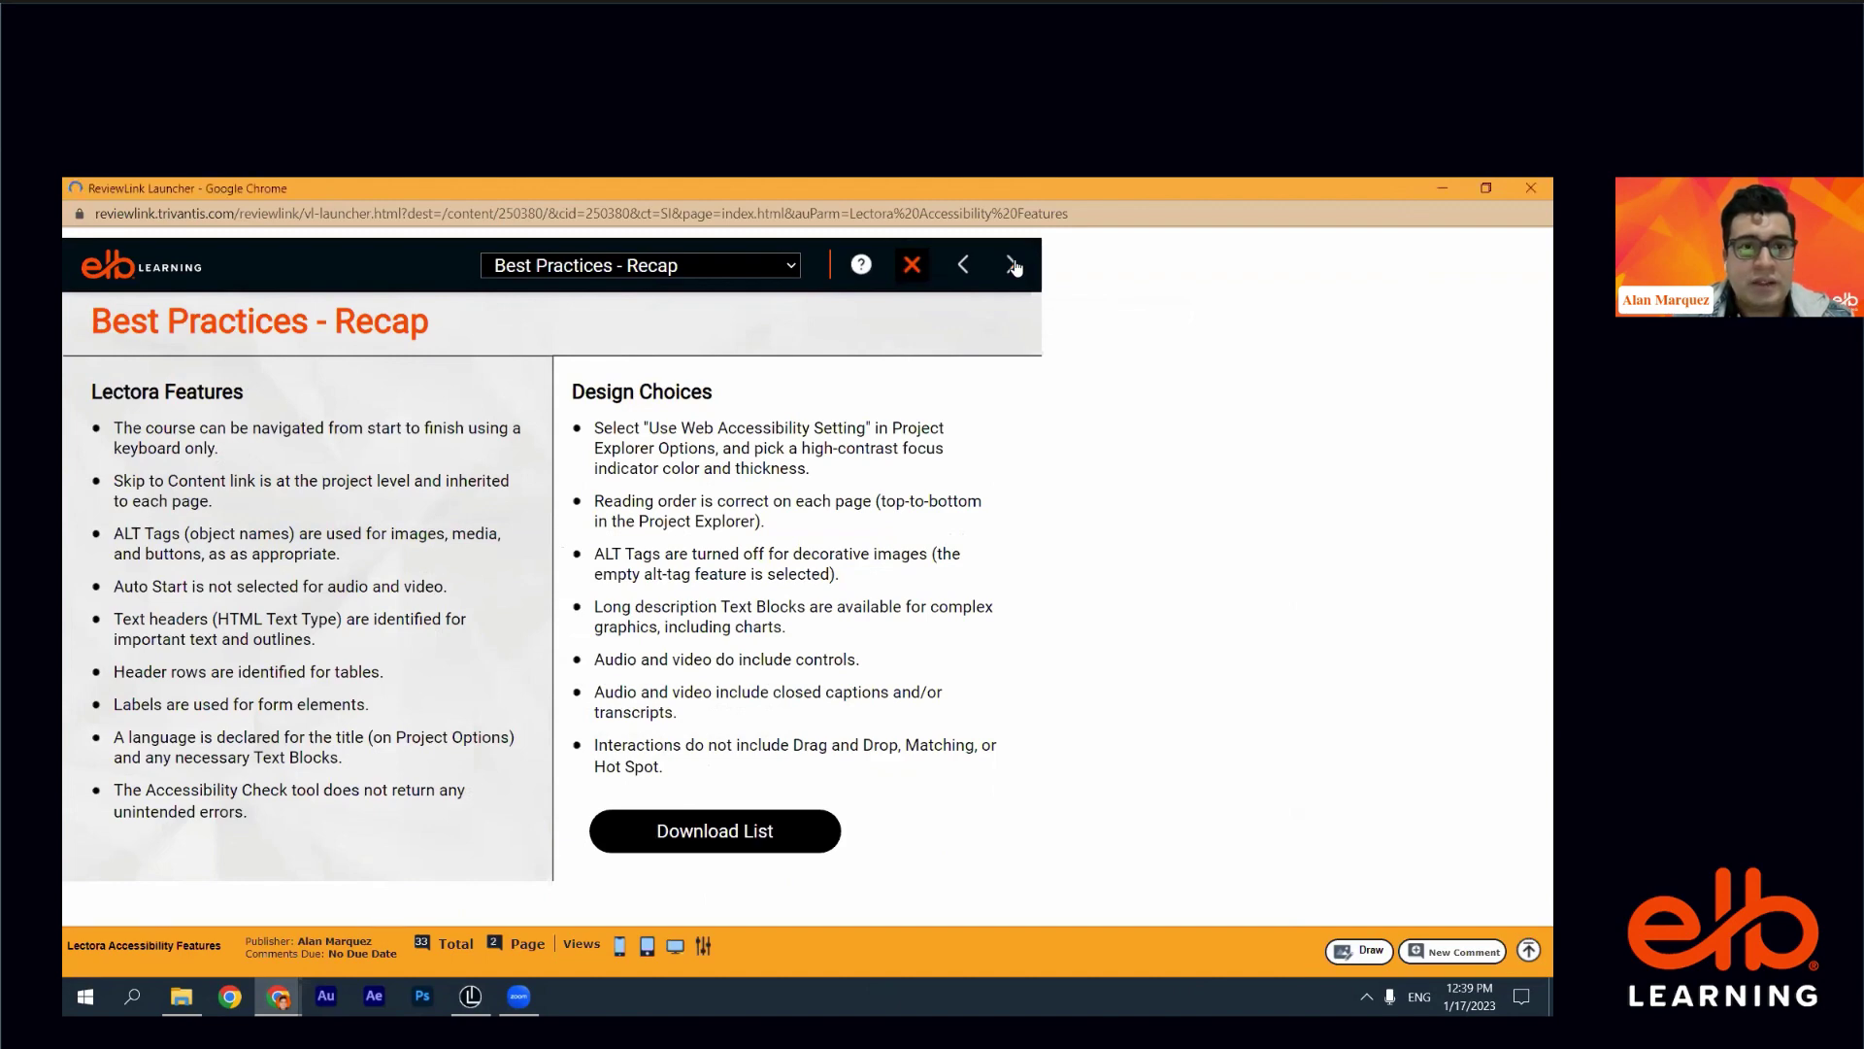